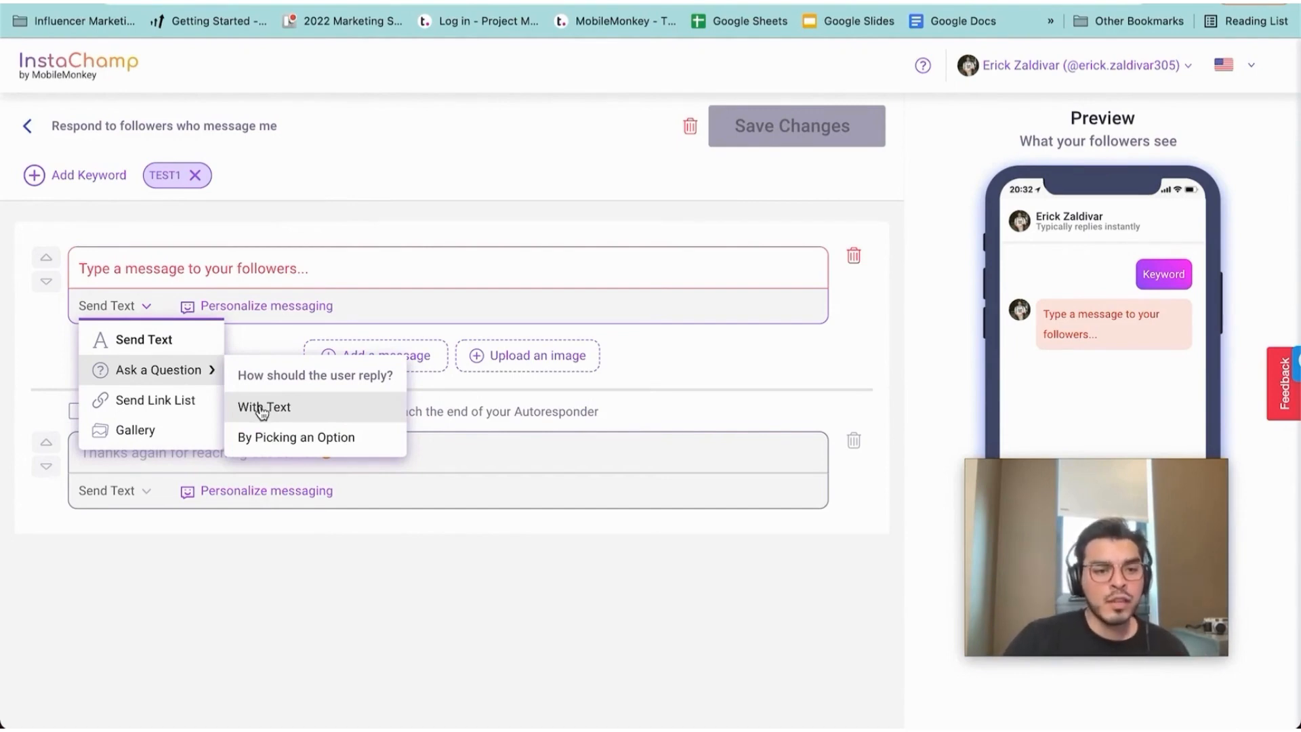
Change the first message to a question answered by picking an option, and name the first option "test"
left_click(293, 439)
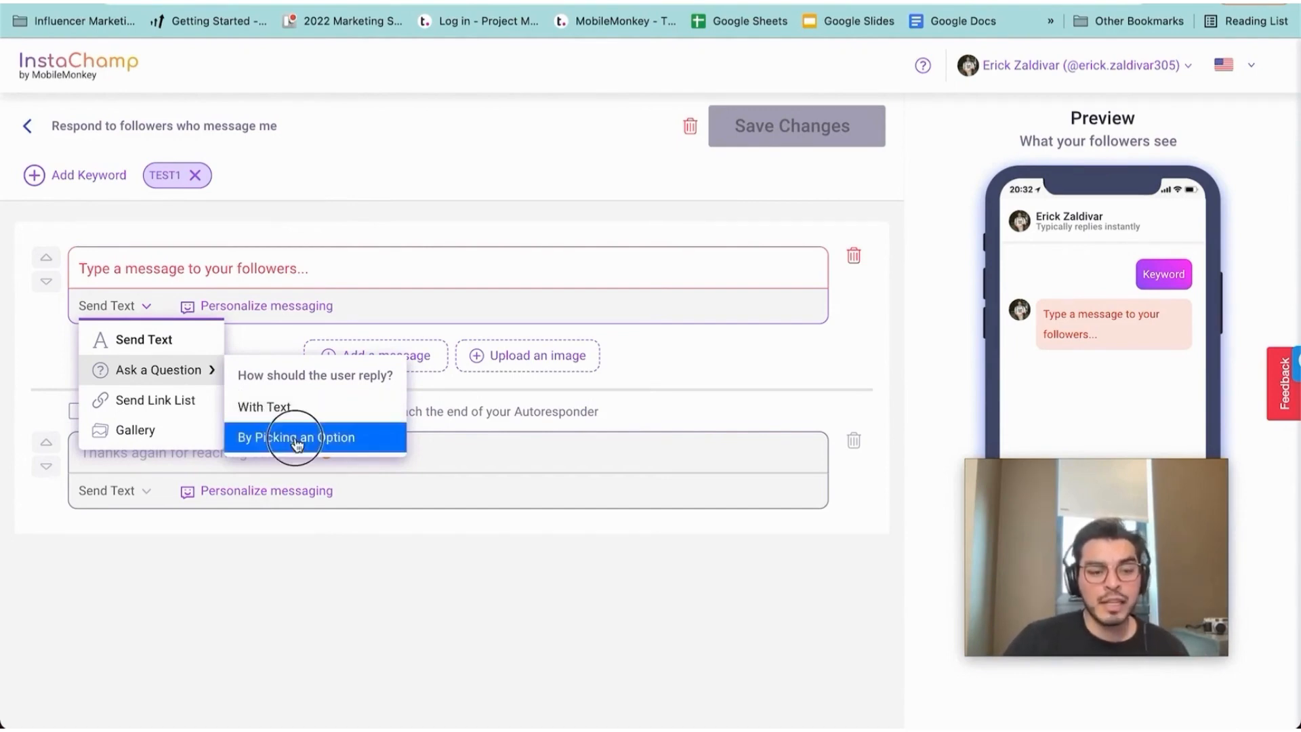
left_click(144, 352)
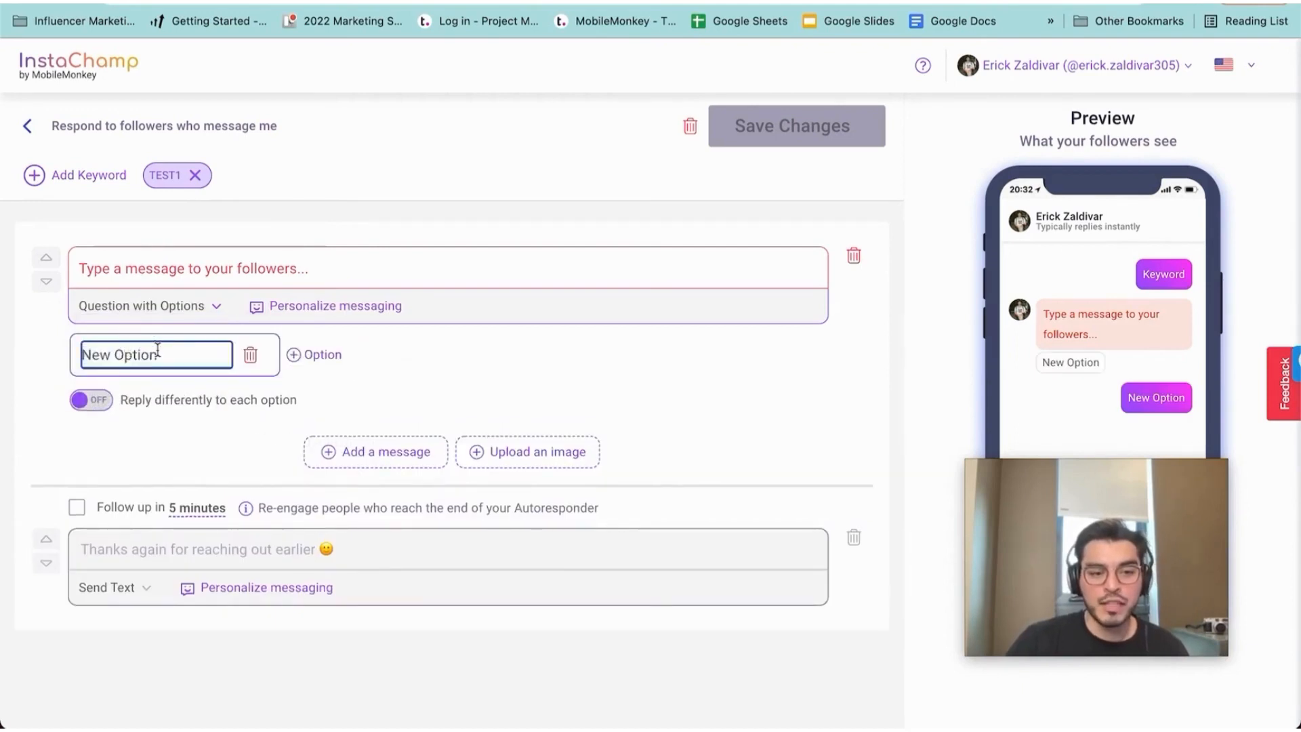
triple_click(157, 352)
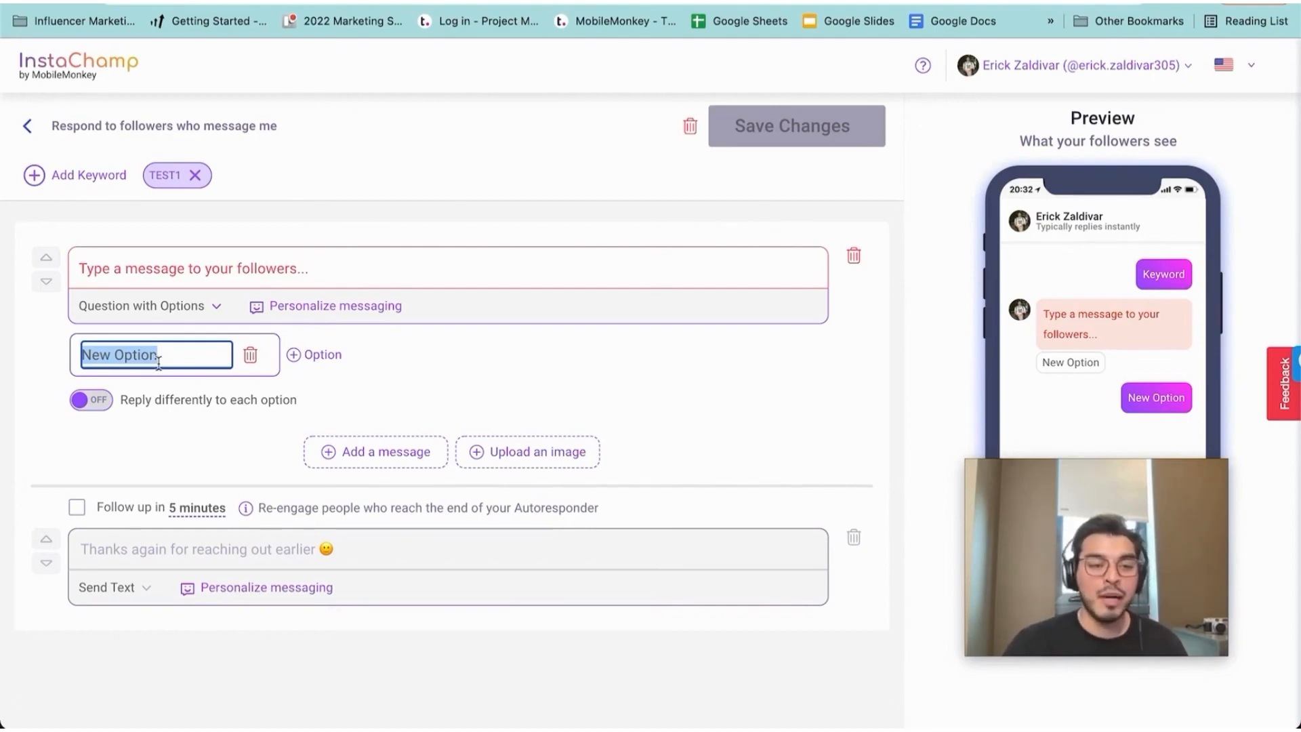
triple_click(196, 354)
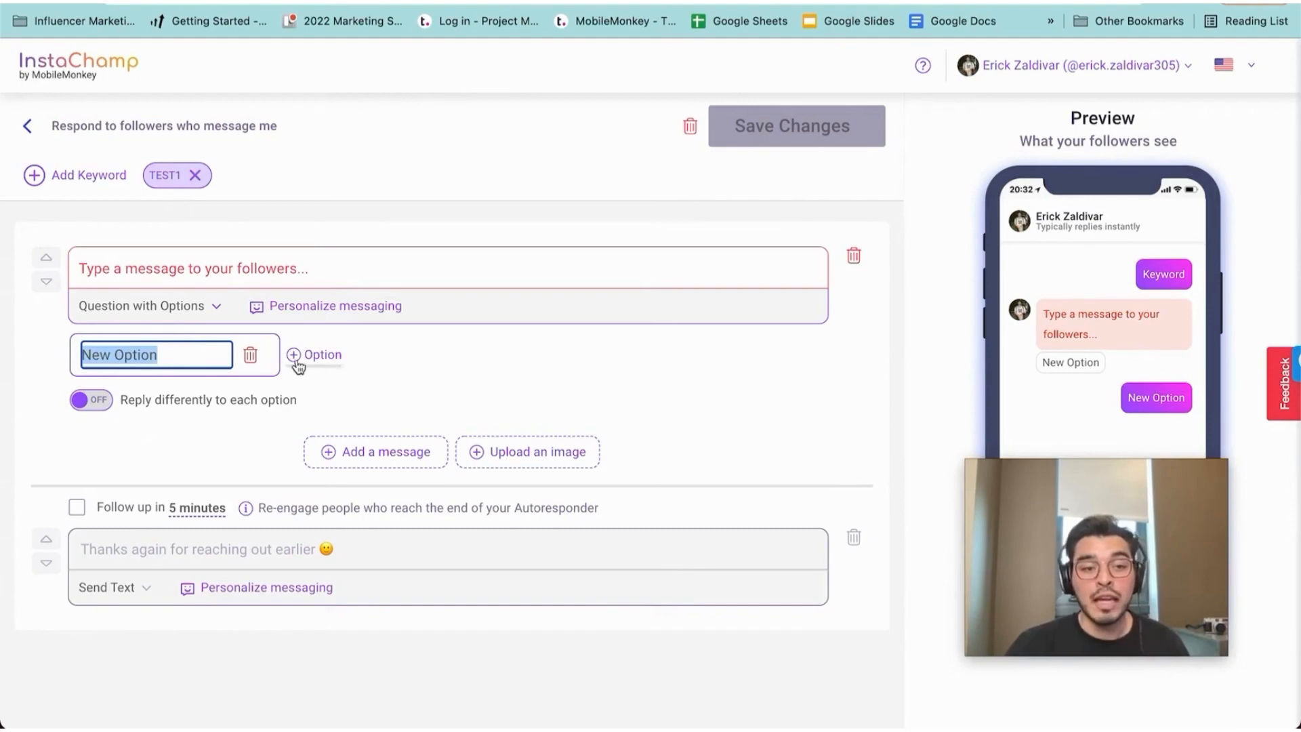
type("test")
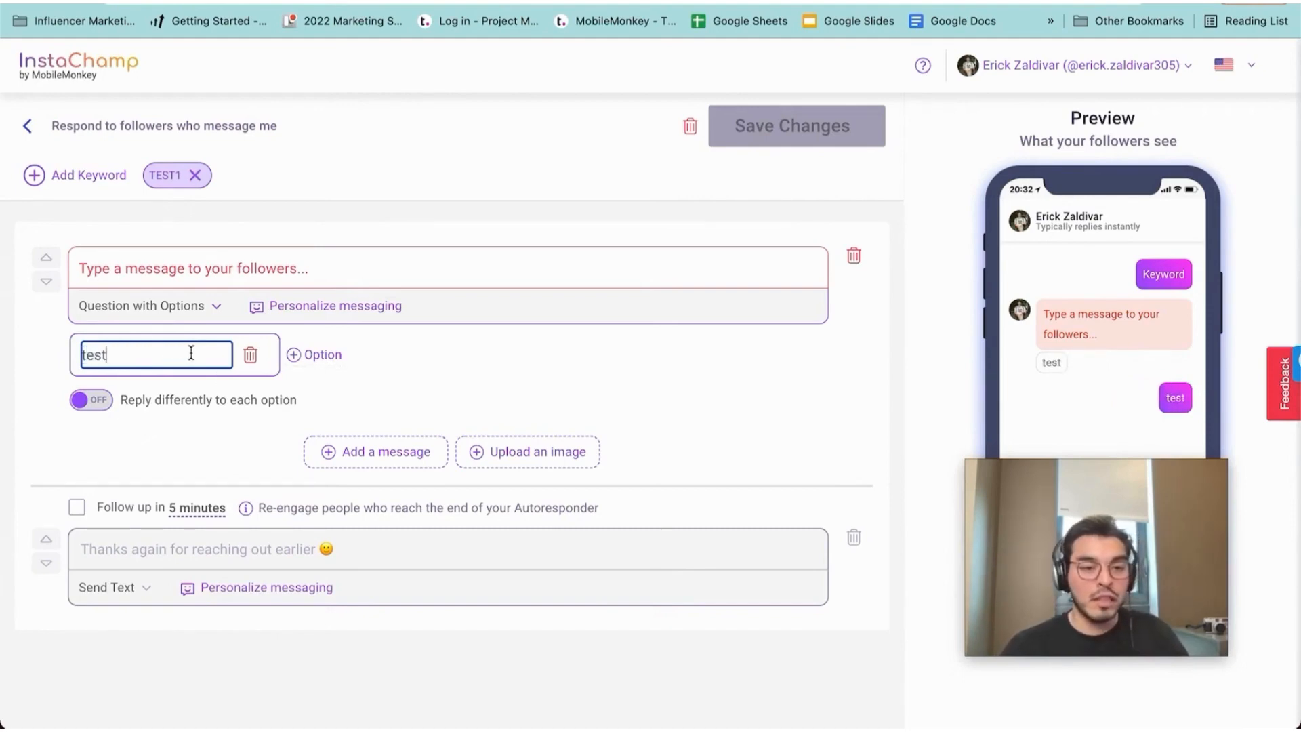
Add a second answer option named "test2" to the question
left_click(301, 363)
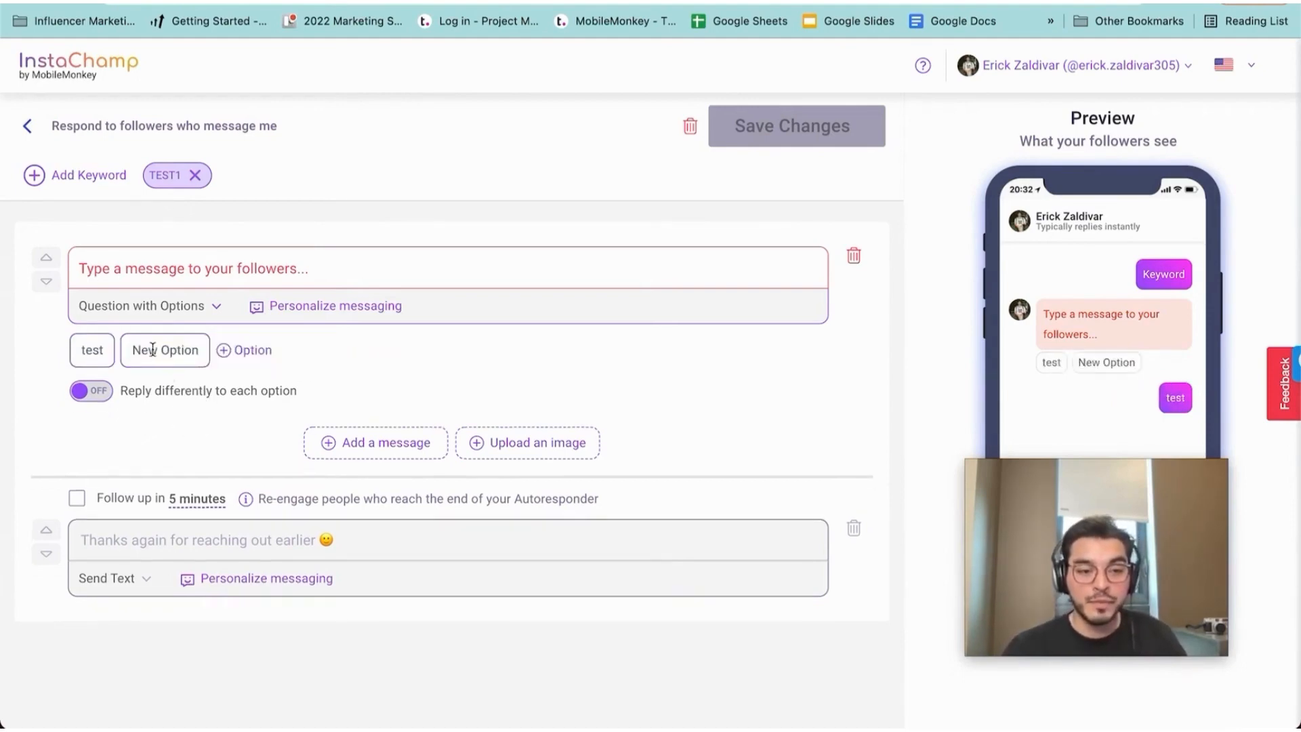
type("tst")
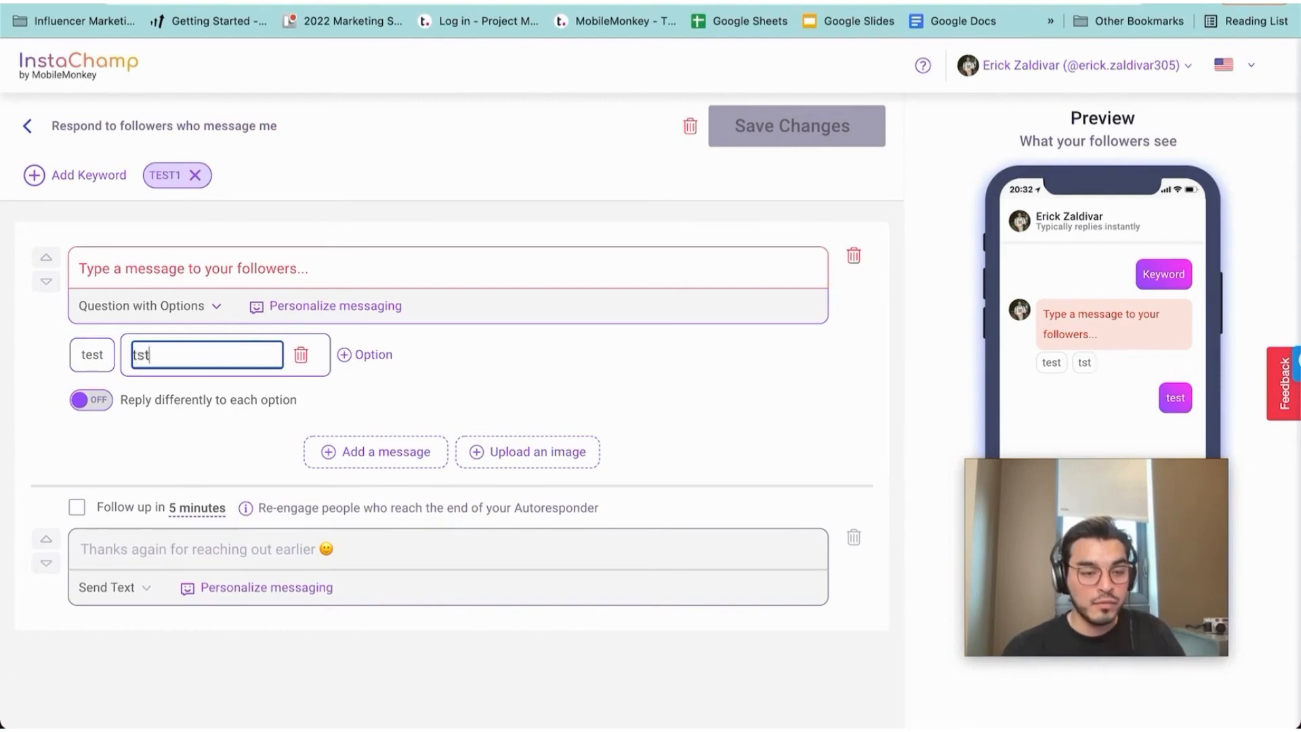
key("BackSpace")
key("BackSpace")
type("est2")
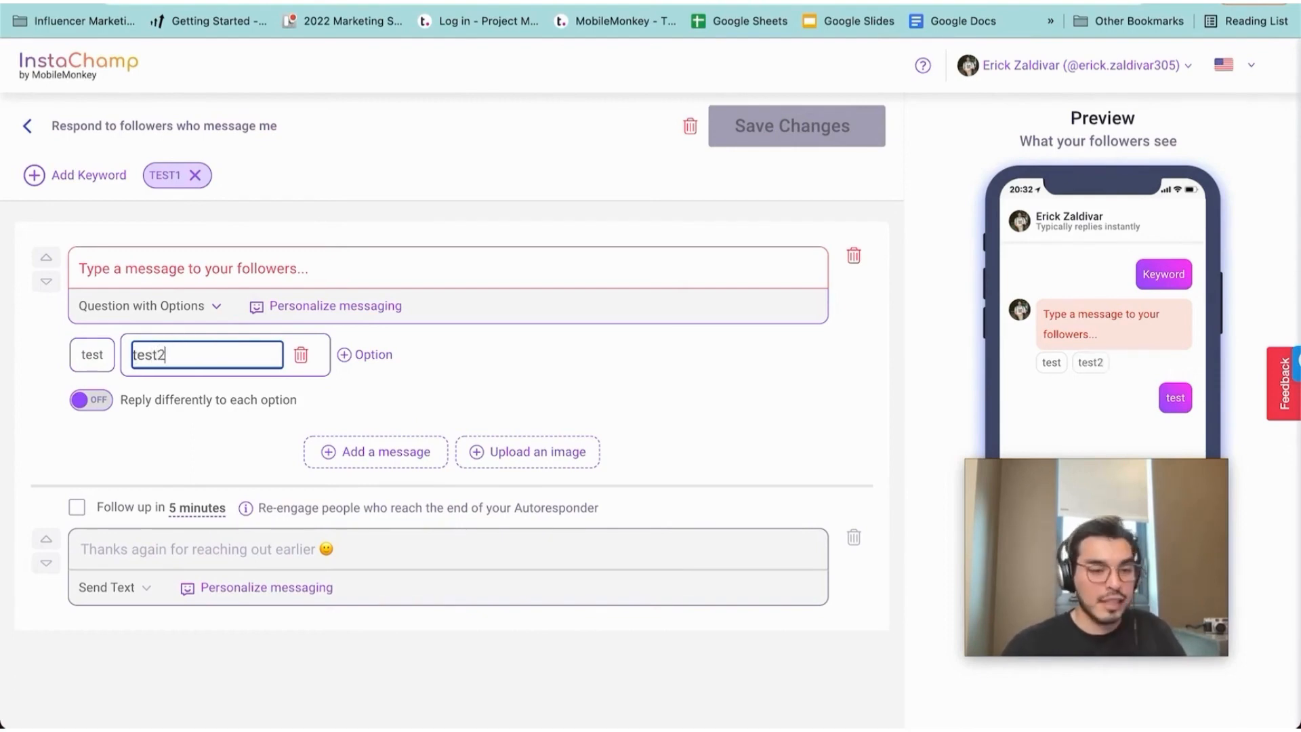
left_click(471, 366)
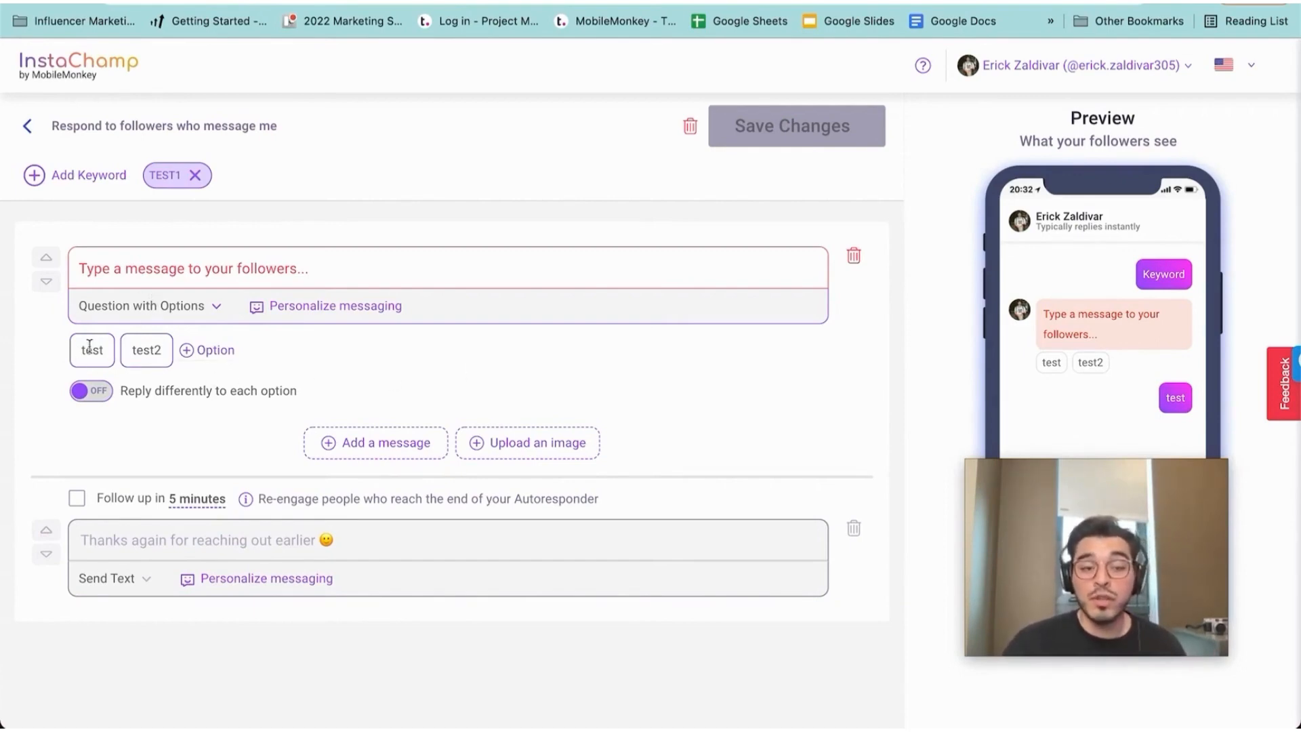
Enable different replies for each option and add a text message under the "test" option
left_click(110, 268)
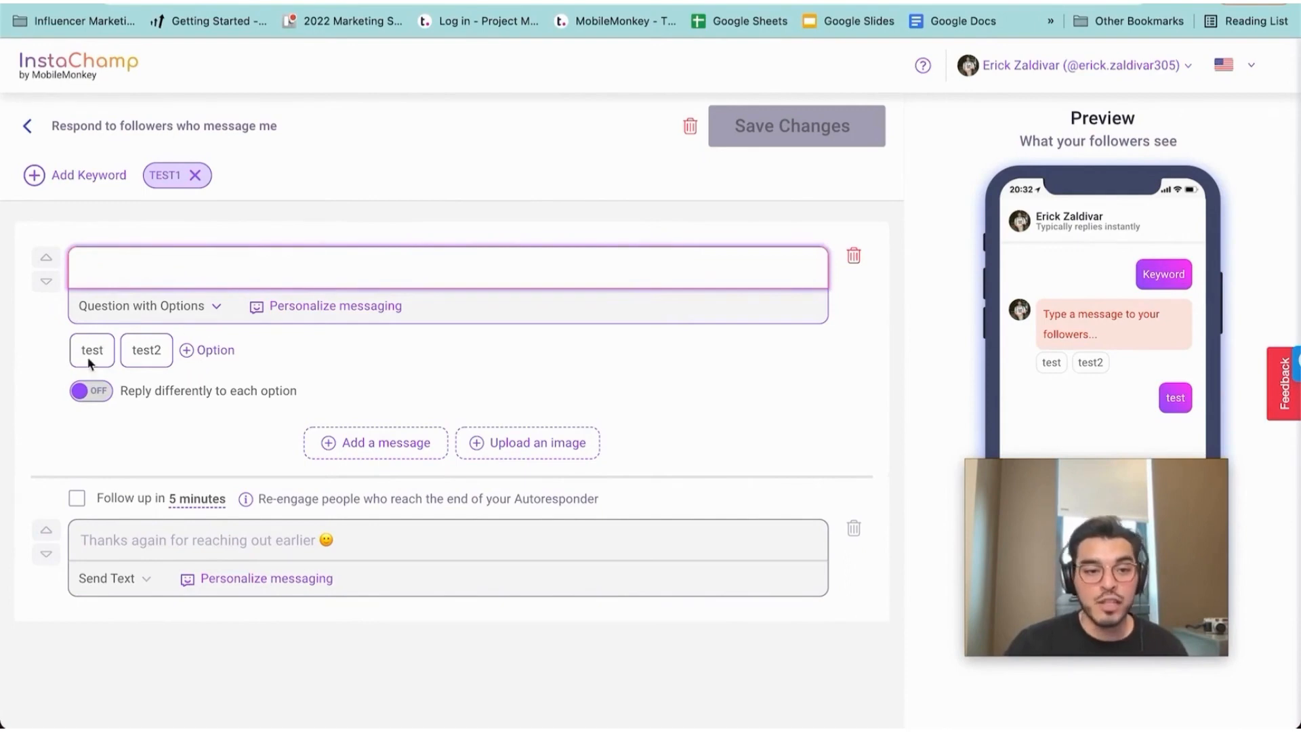
left_click(83, 393)
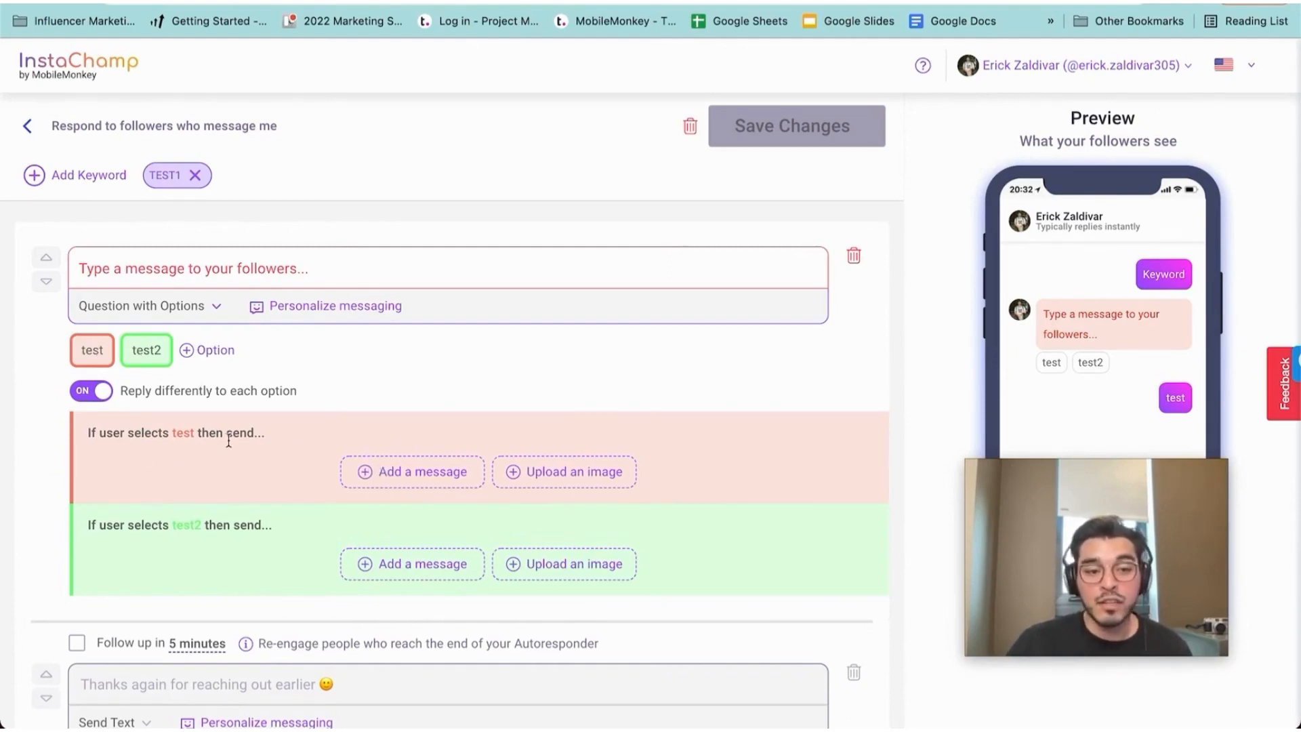
left_click(401, 471)
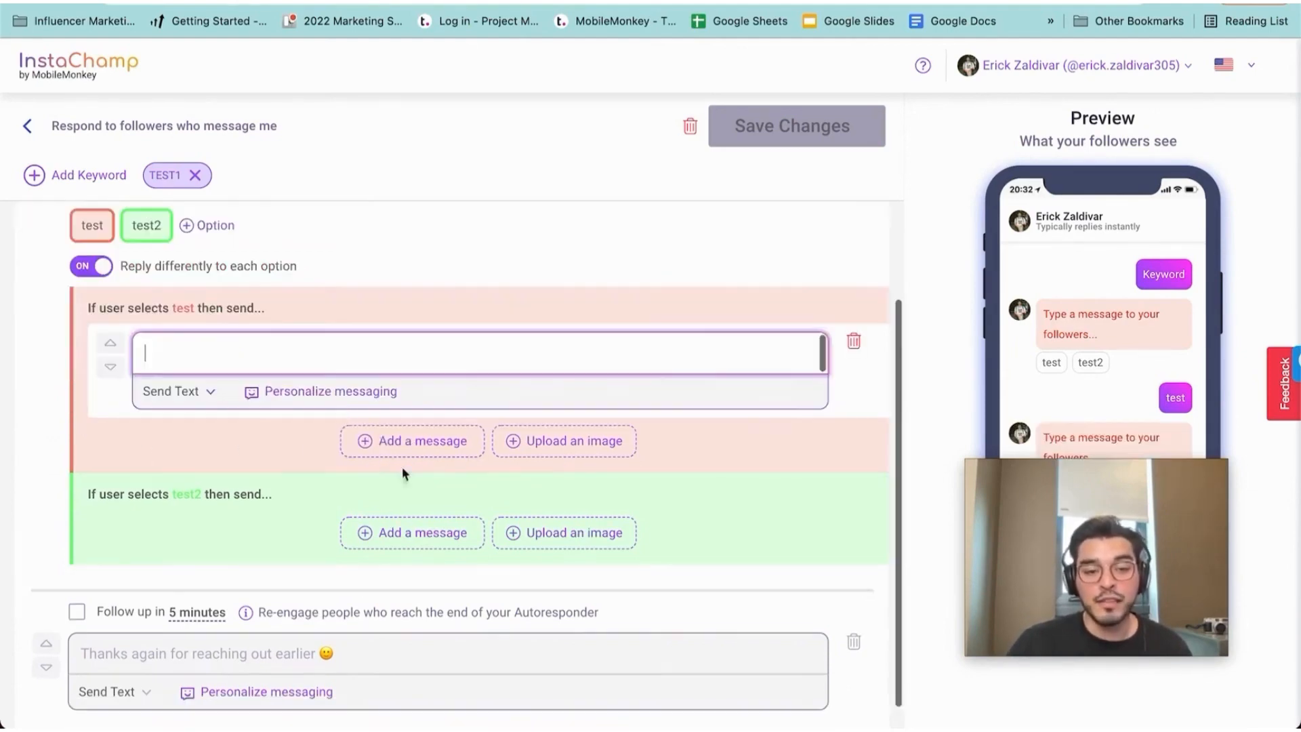
left_click(184, 392)
left_click(188, 393)
left_click(188, 393)
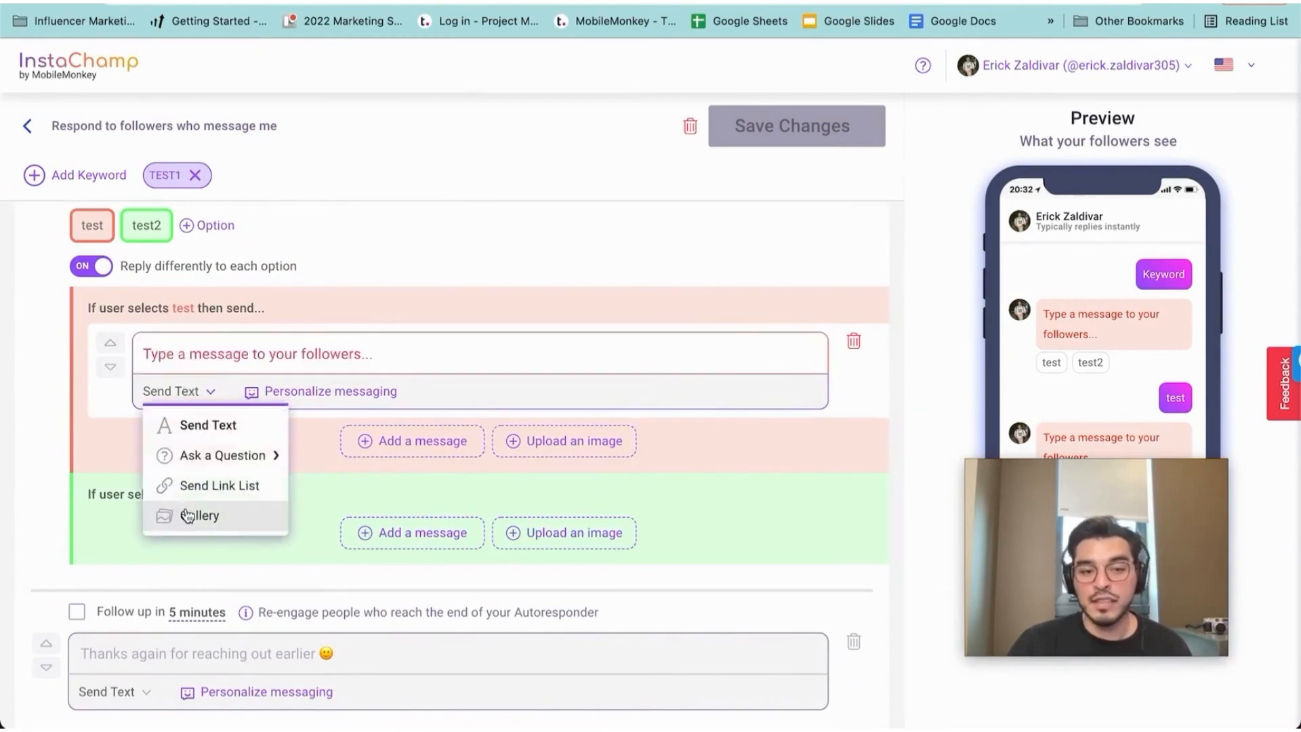
left_click(184, 386)
Try enabling the 5-minute follow-up message for the autoresponder
scroll(187, 388, "down", 1)
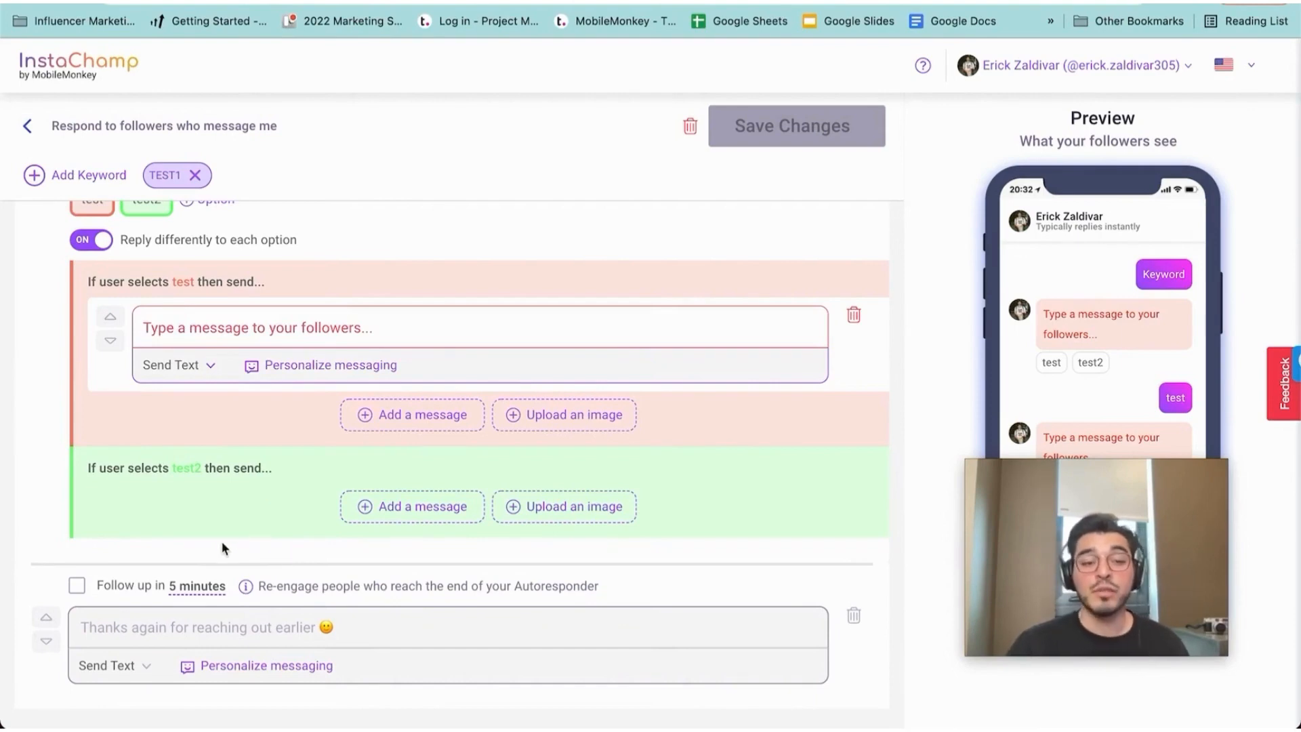
left_click(77, 587)
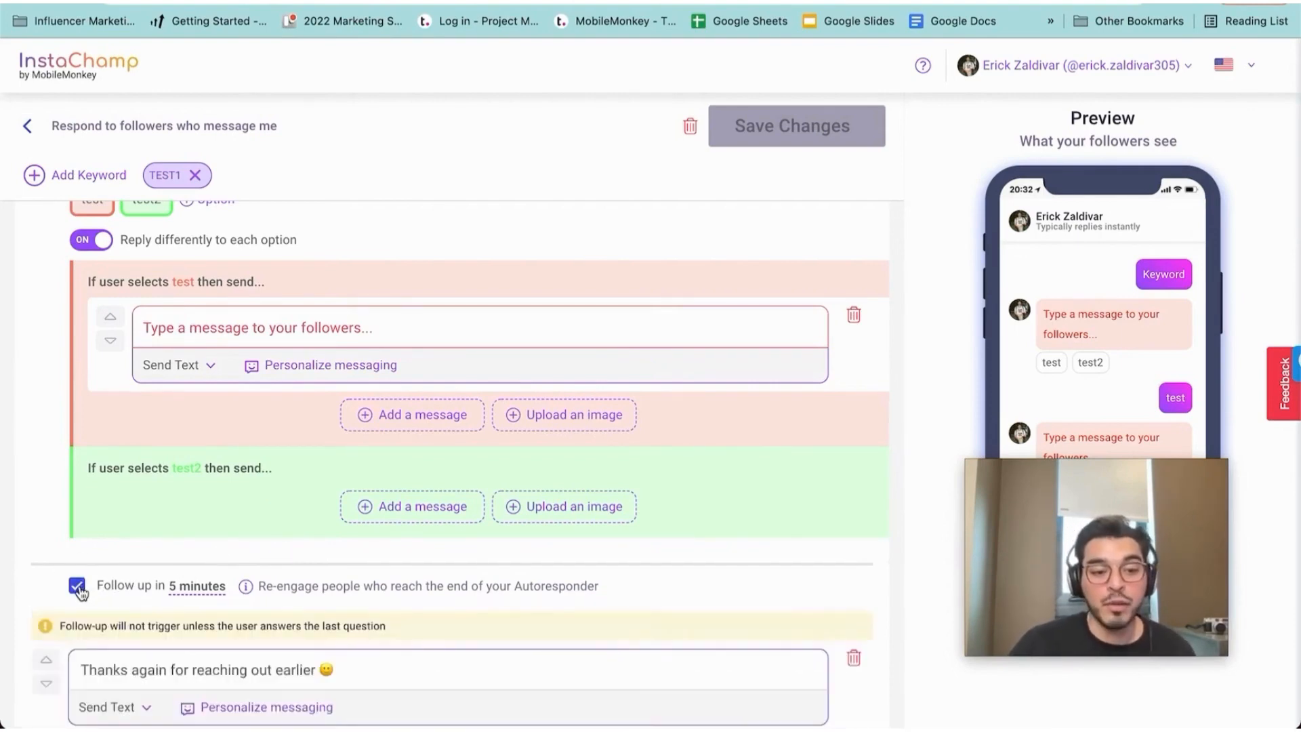
left_click(77, 586)
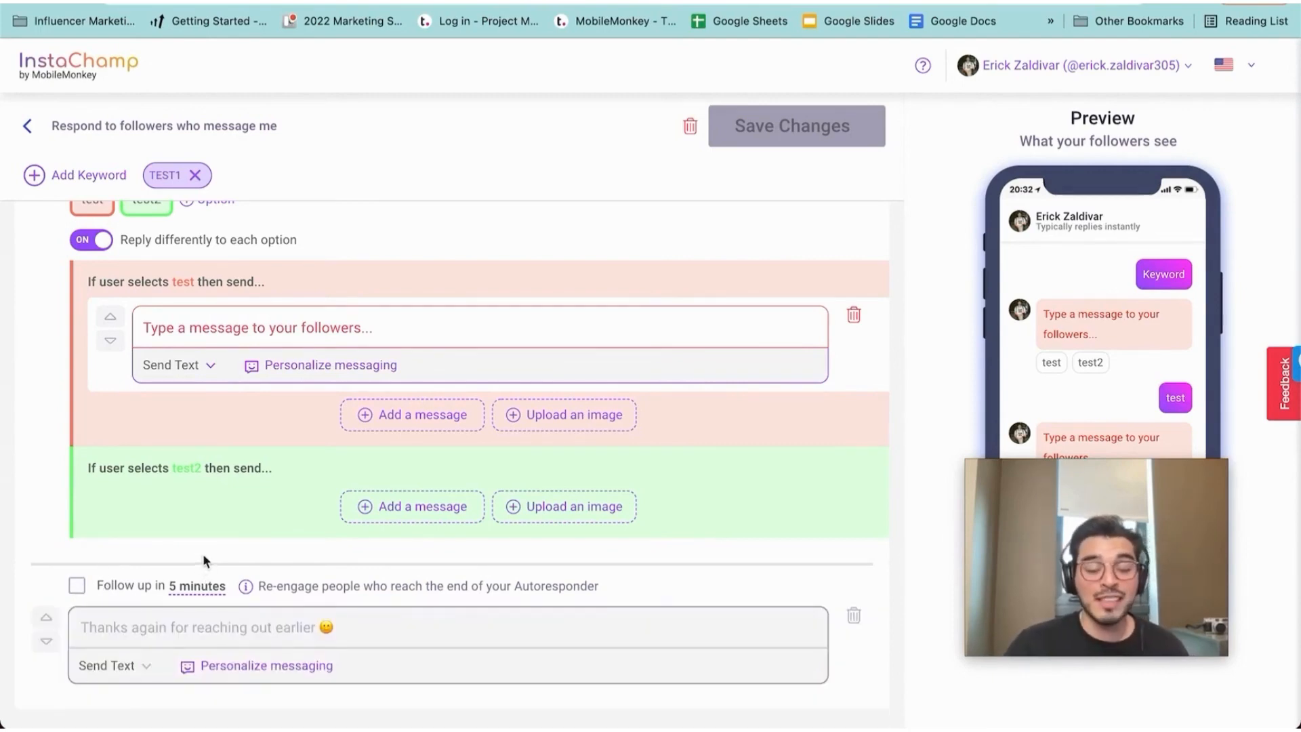
Change the first message's type from a question with options to a link list
scroll(202, 555, "up", 3)
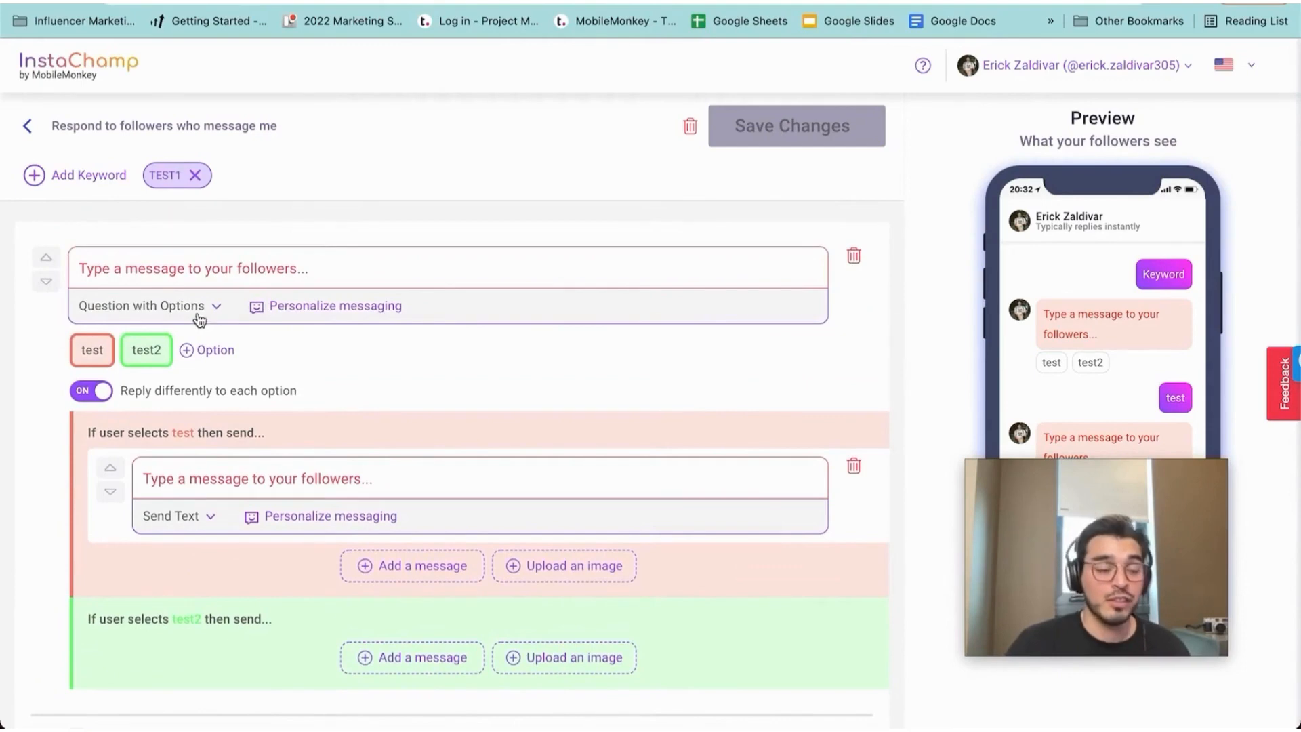
left_click(123, 313)
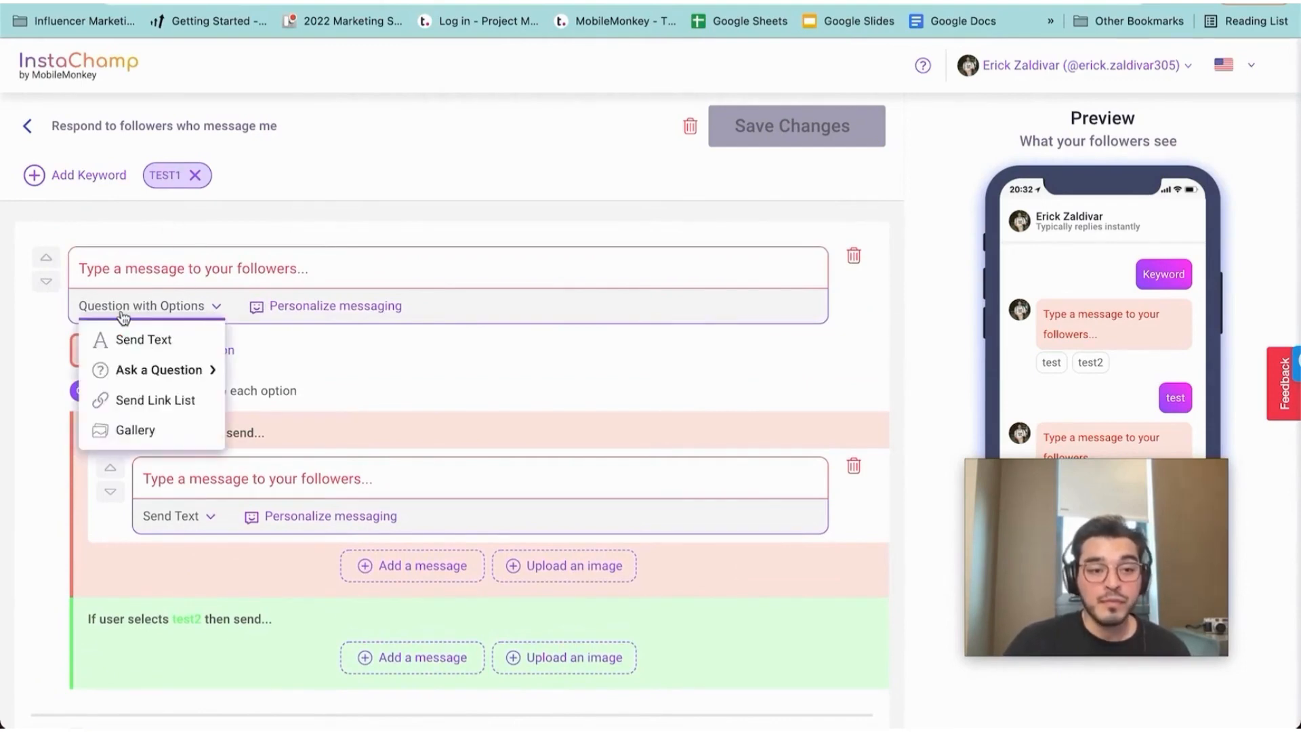
left_click(185, 405)
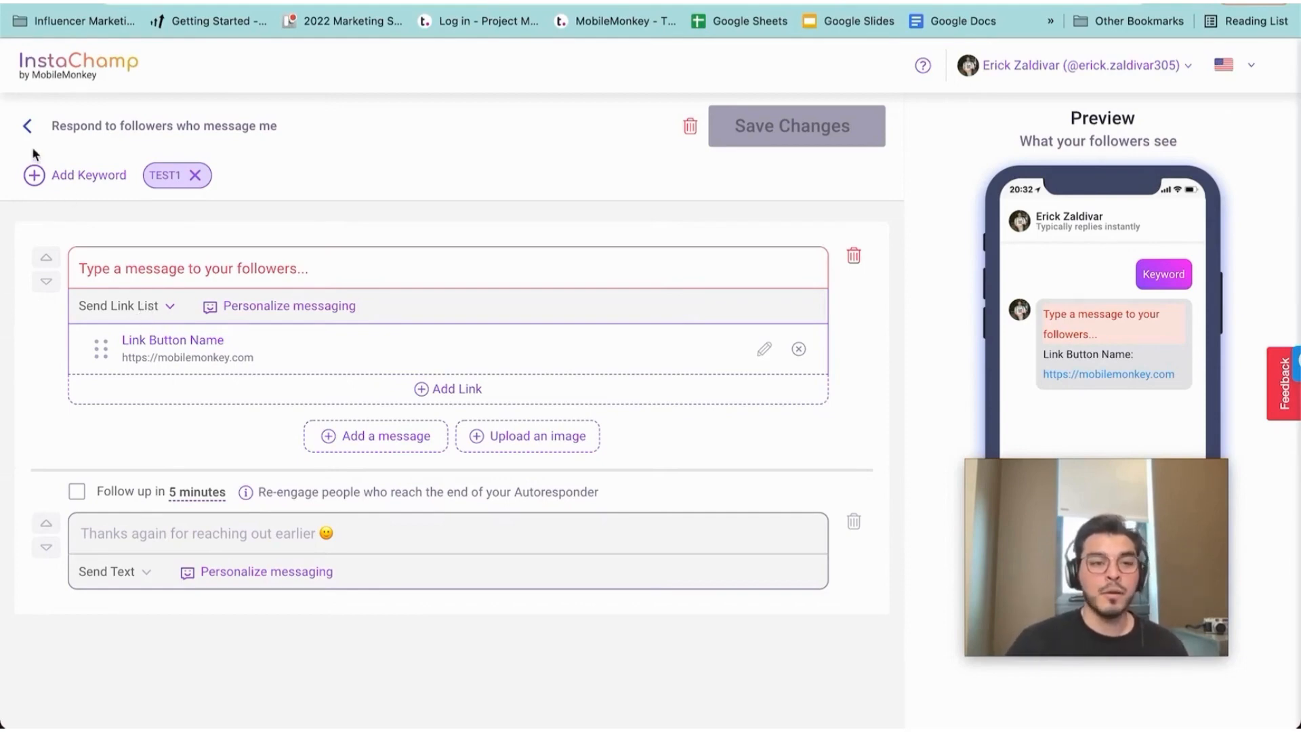
Leave the TEST1 autoresponder without saving and return to the DM Keywords overview
left_click(27, 127)
left_click(834, 431)
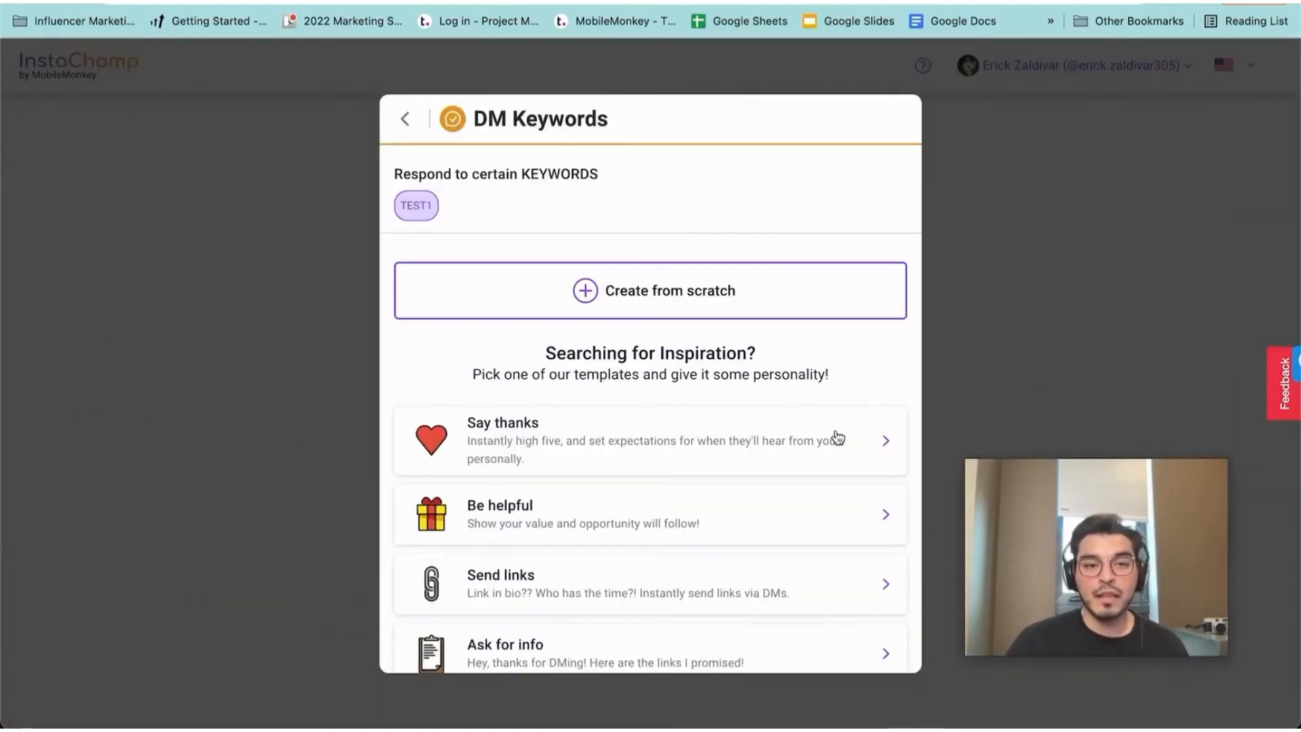
left_click(407, 123)
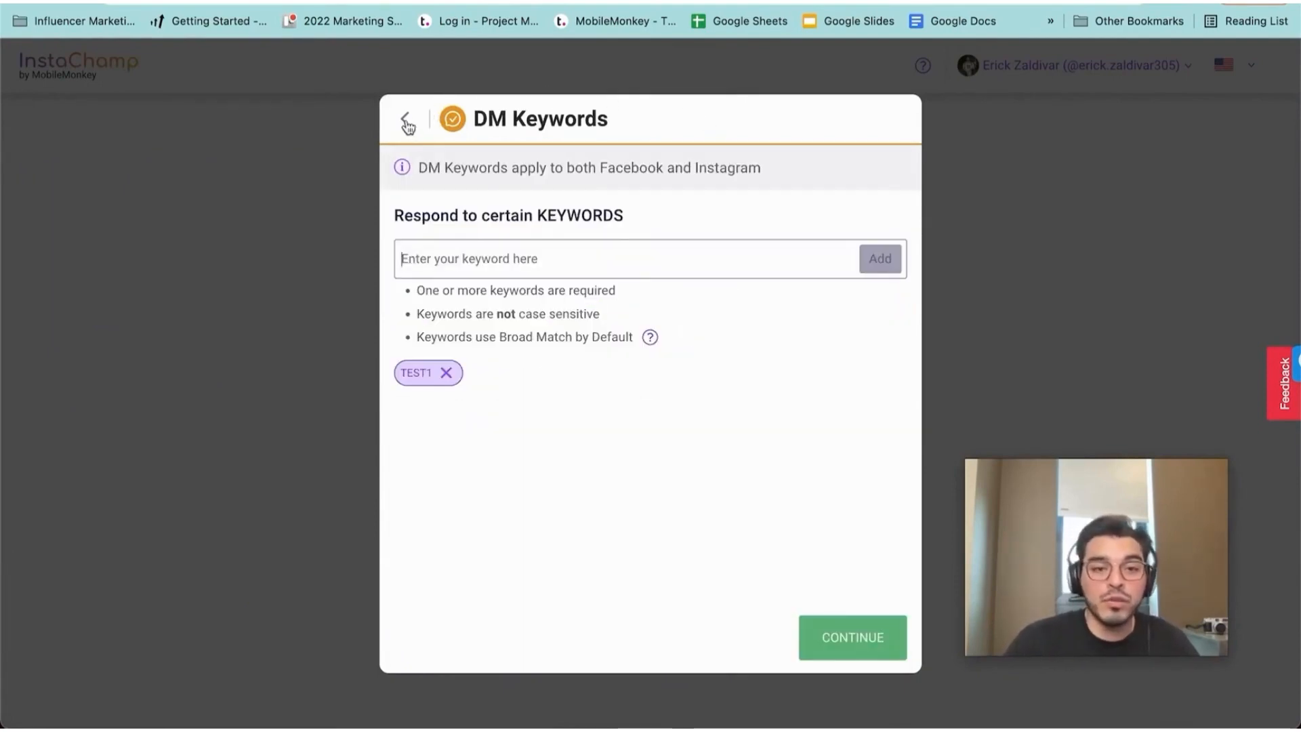
left_click(407, 123)
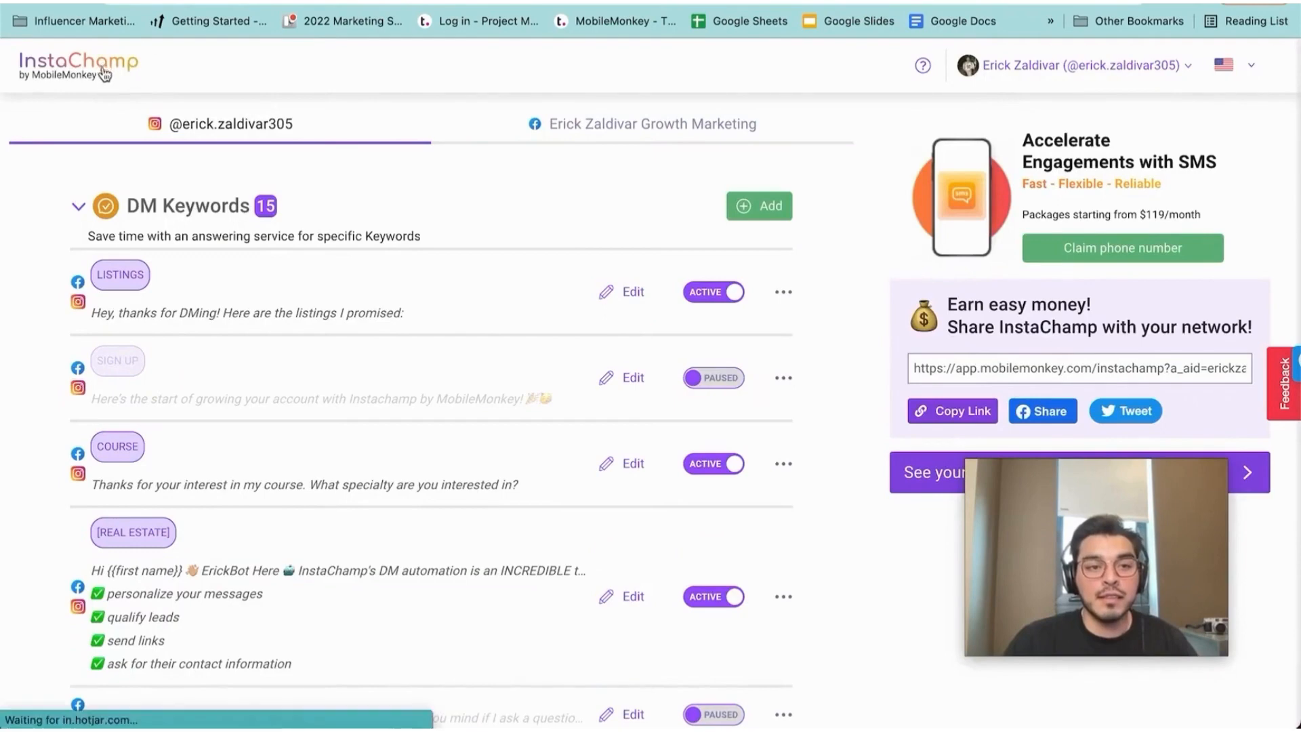
Open the LISTINGS keyword autoresponder and examine its opening link message, follow-up question and answer options
scroll(872, 354, "down", 1)
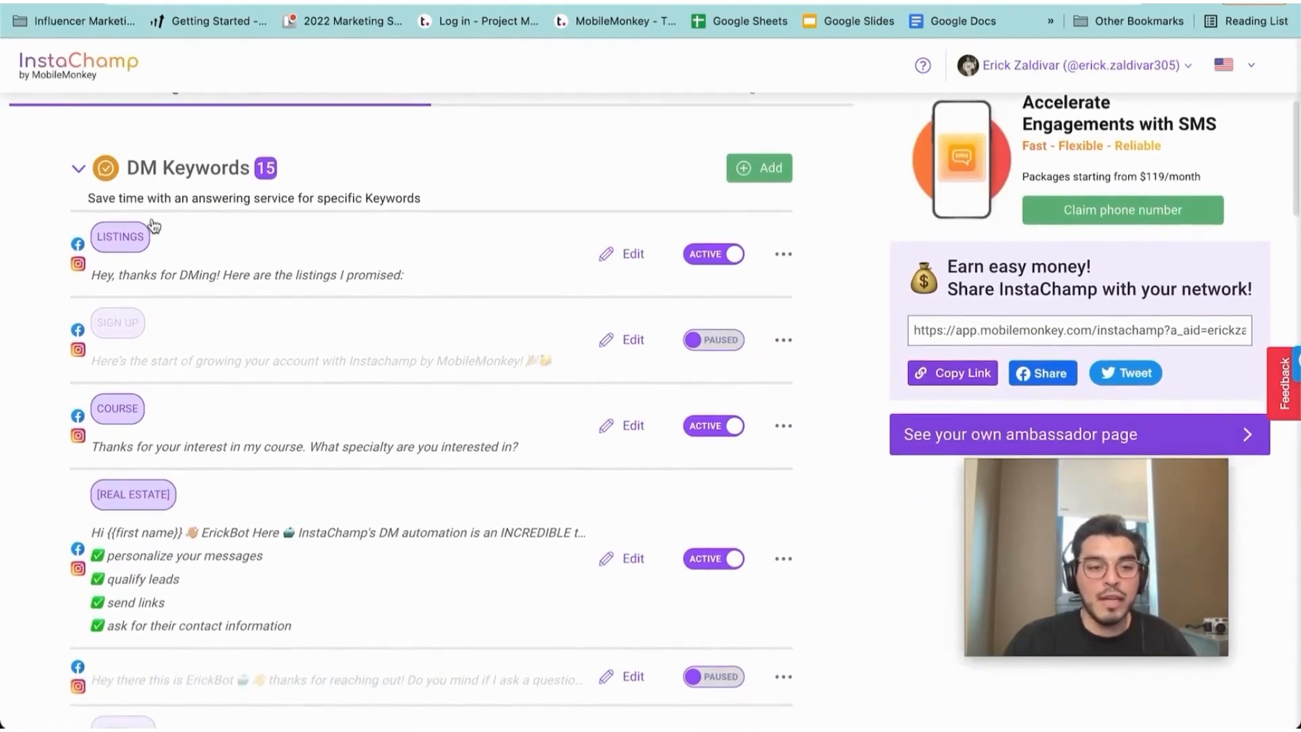
scroll(343, 336, "up", 1)
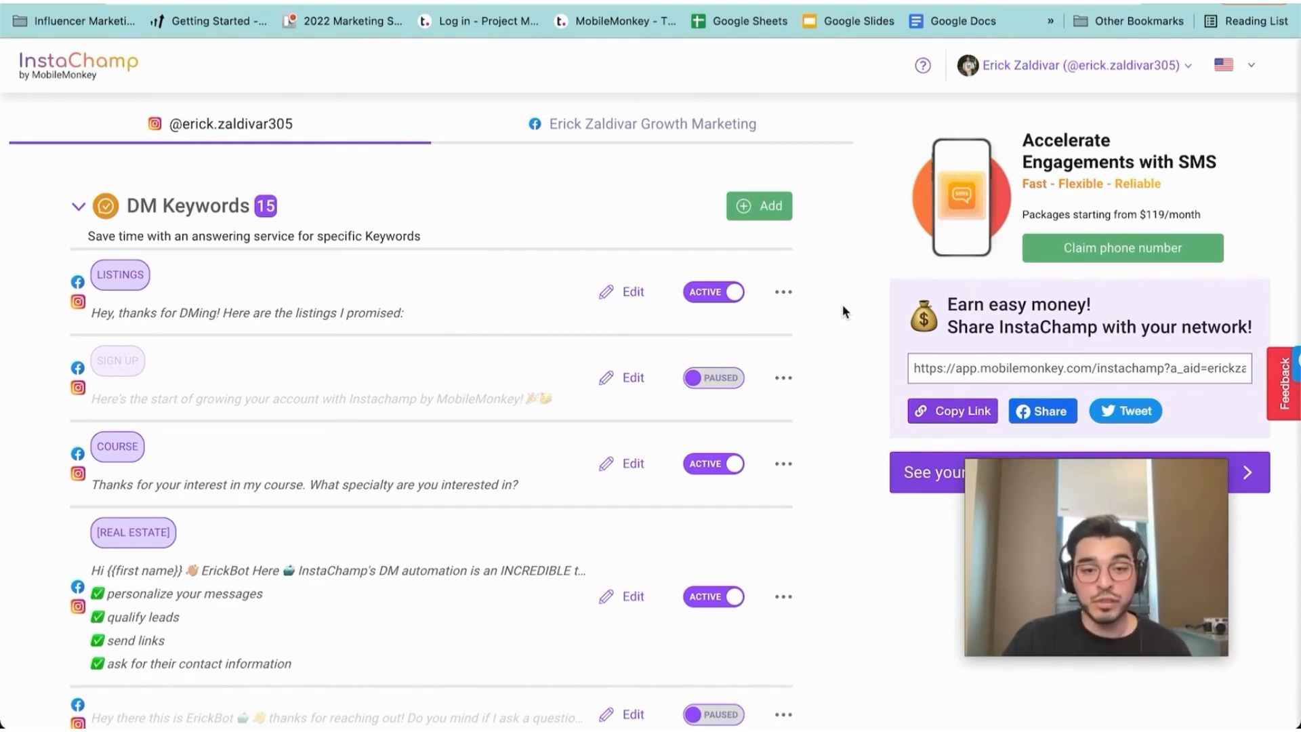
left_click(314, 311)
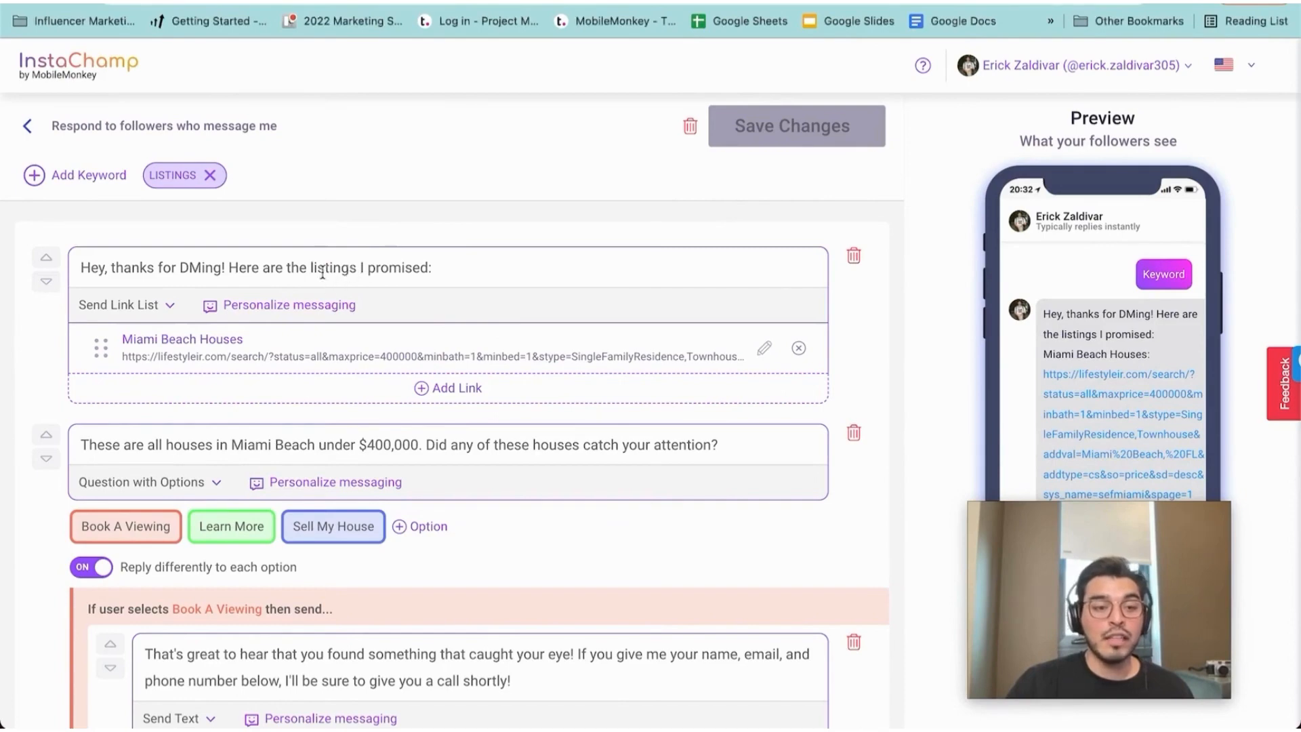
triple_click(270, 263)
left_click(270, 263)
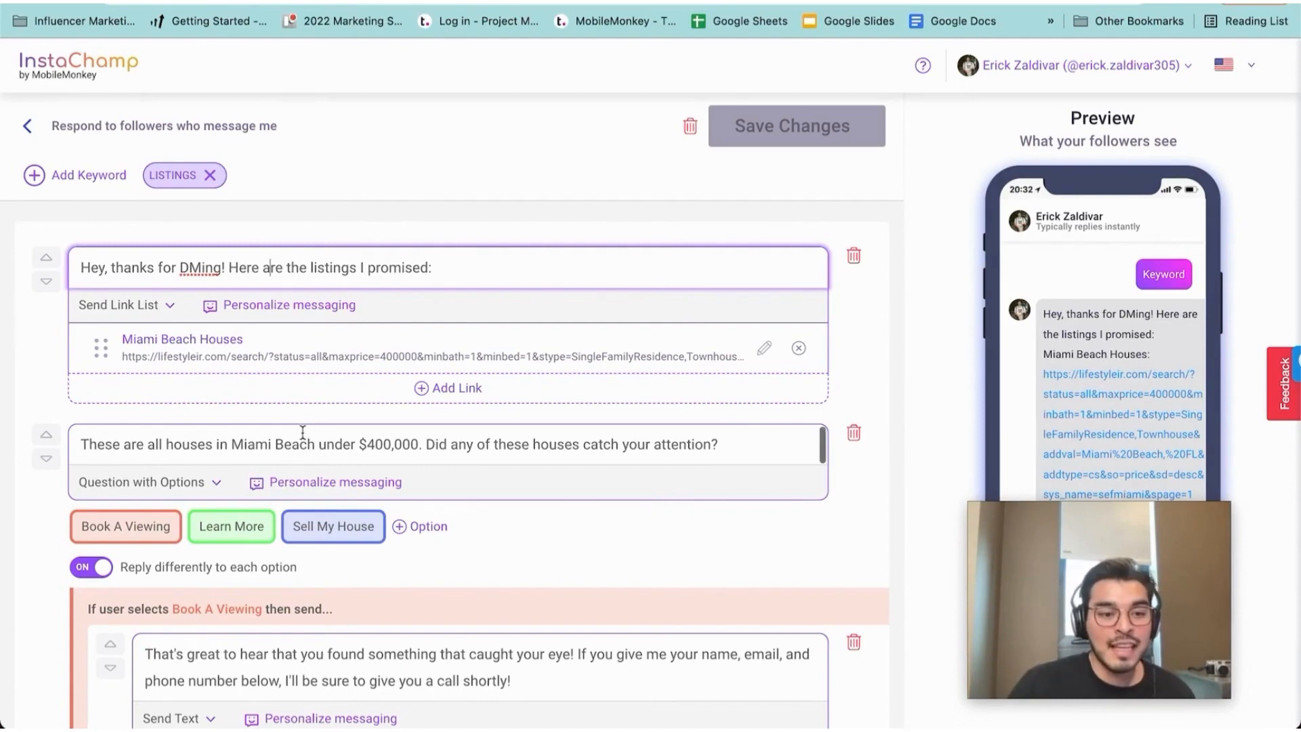
scroll(578, 515, "down", 3)
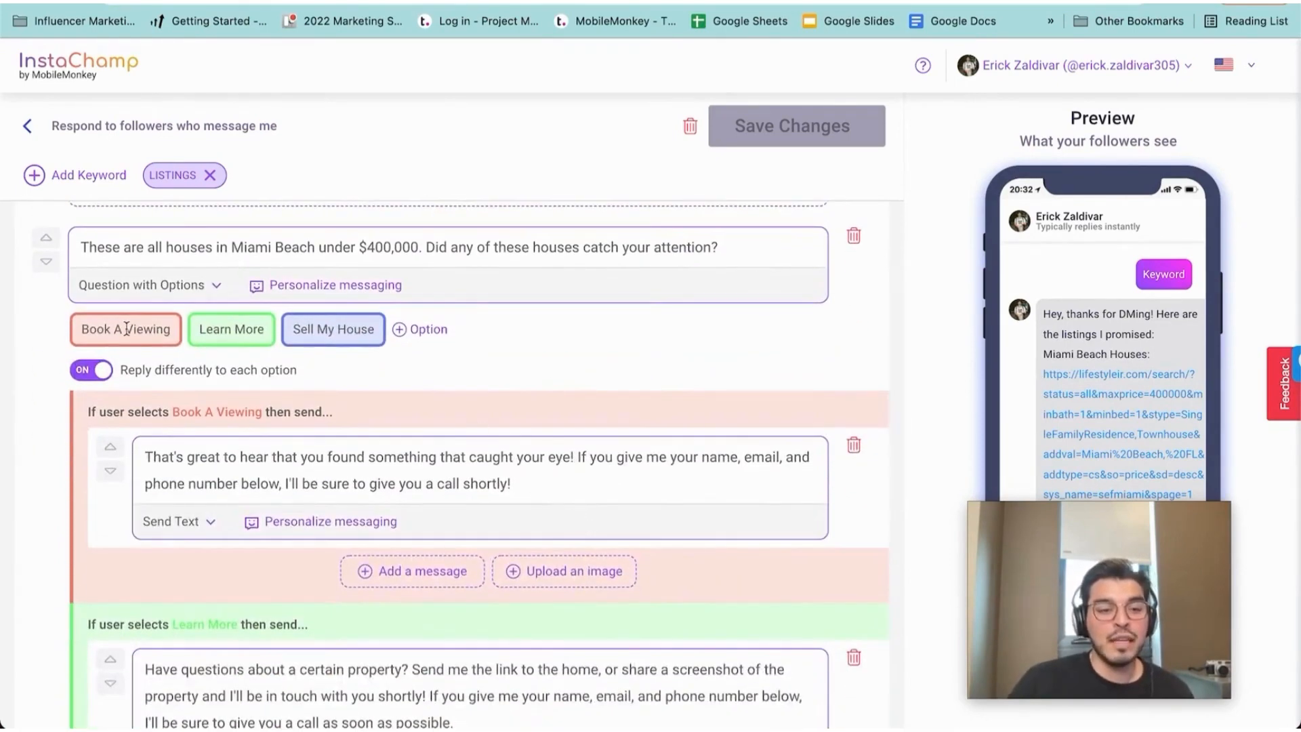
scroll(160, 334, "down", 2)
left_click(117, 256)
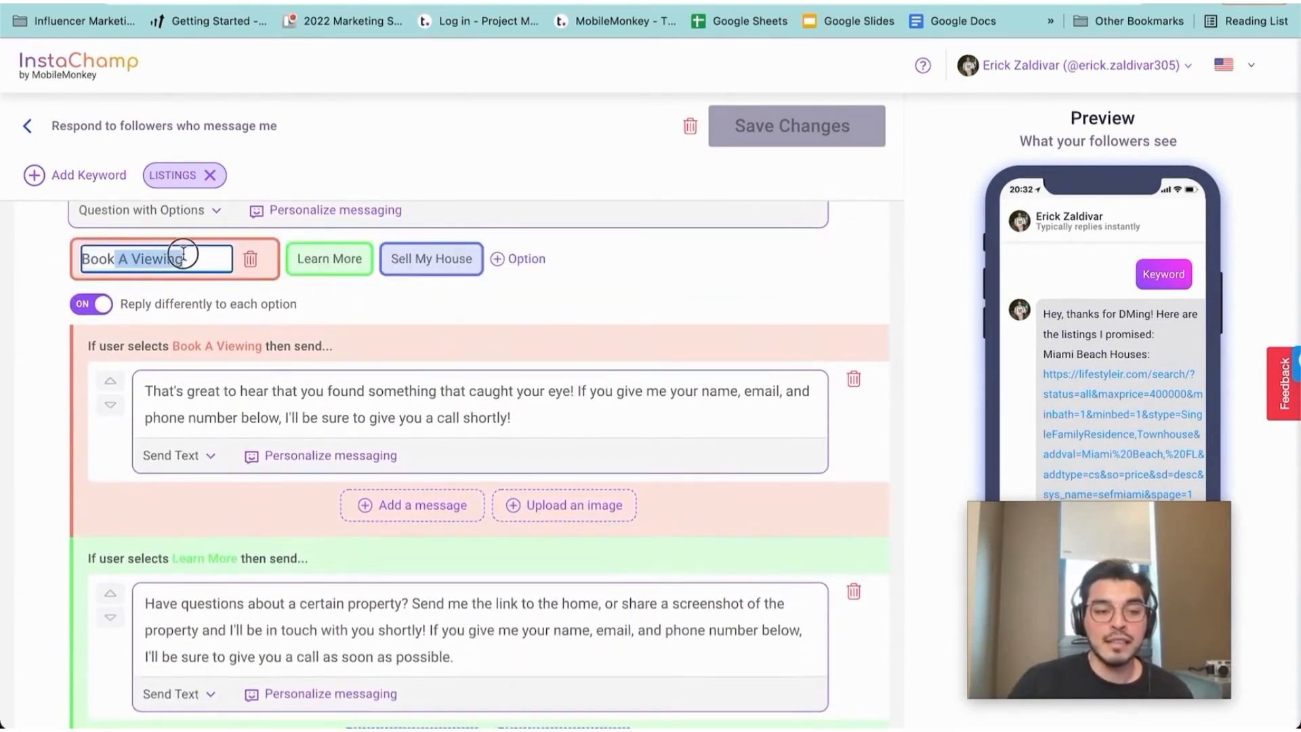
left_click(626, 262)
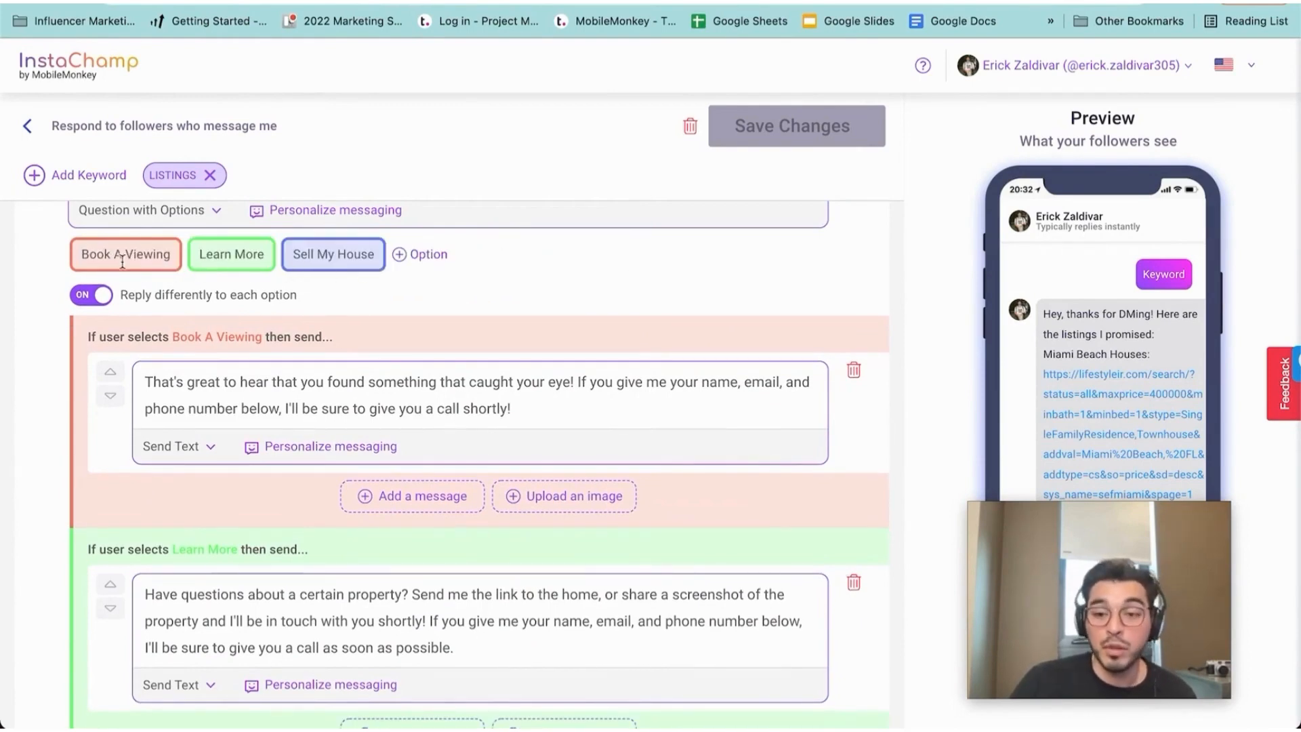
Review the replies set for each answer option, especially the contact details requested under Book A Viewing
scroll(144, 283, "down", 5)
scroll(143, 278, "up", 3)
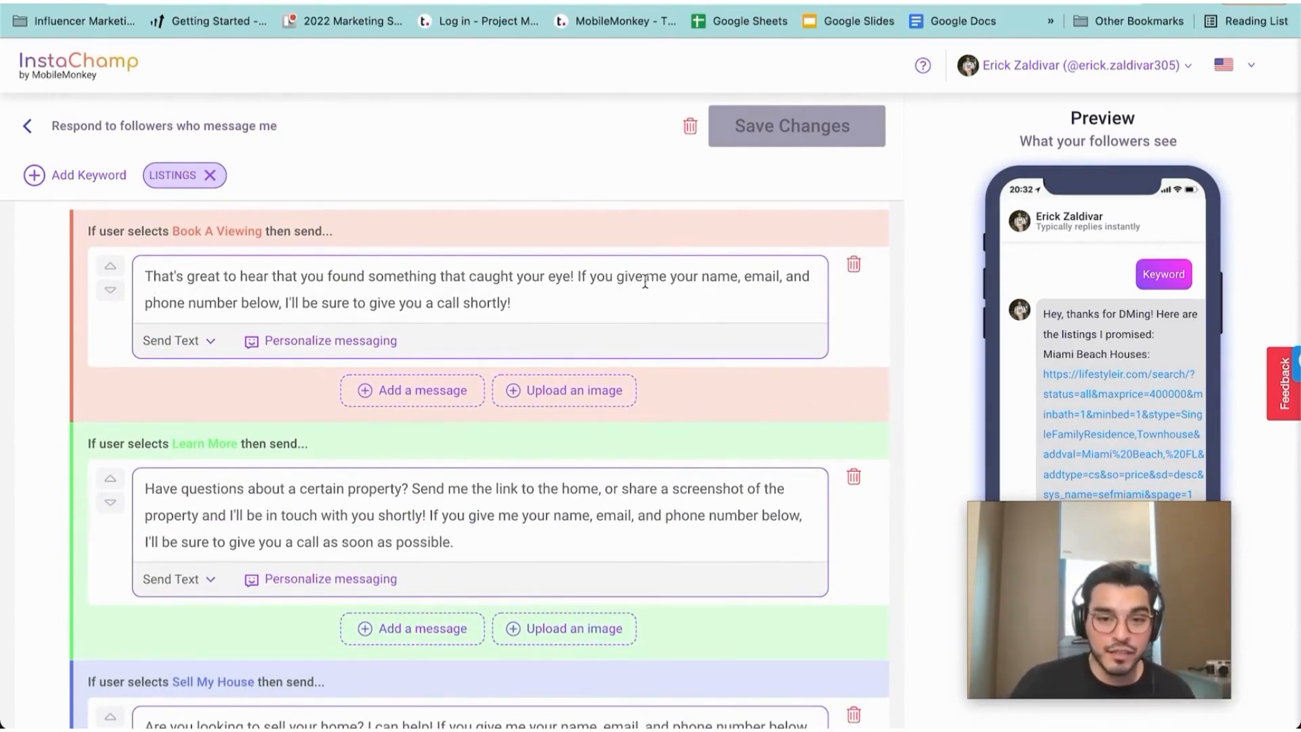
left_click_drag(659, 274, 779, 274)
left_click_drag(225, 302, 366, 302)
scroll(504, 302, "down", 6)
scroll(504, 302, "up", 11)
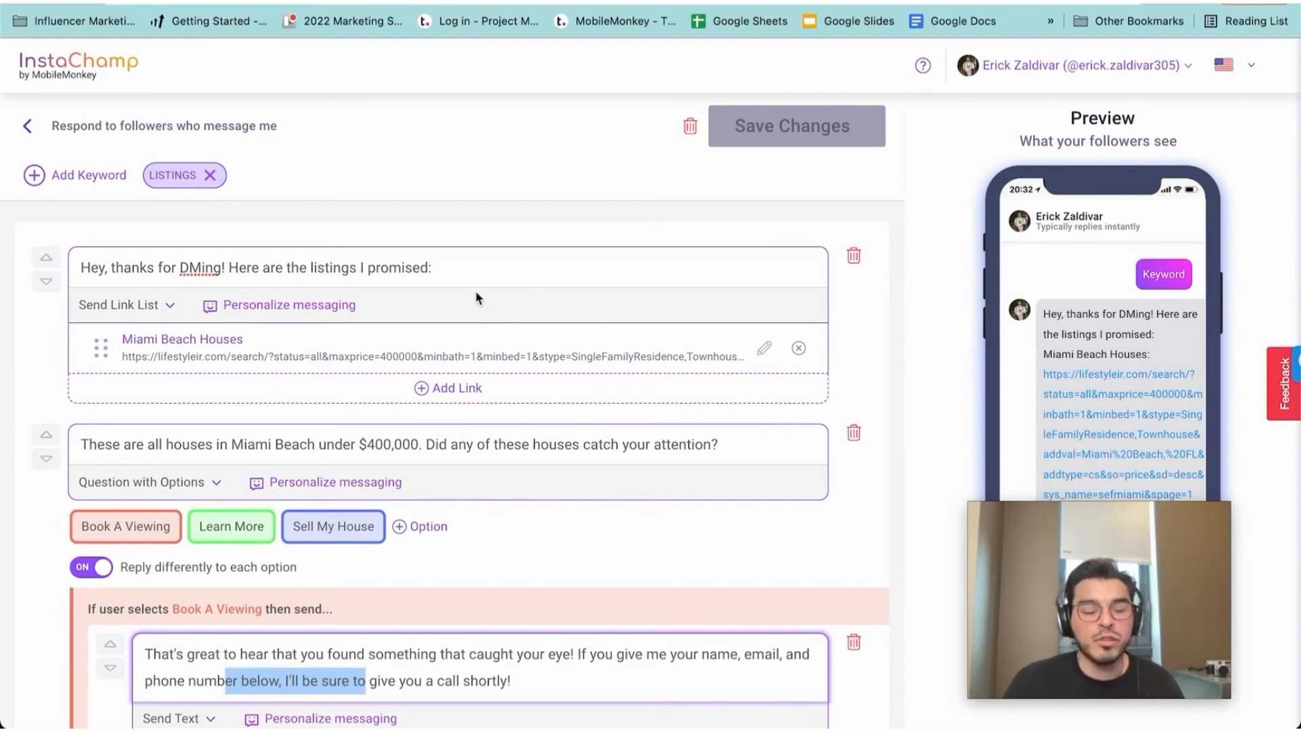
scroll(474, 293, "down", 1)
scroll(473, 293, "up", 1)
scroll(473, 293, "down", 1)
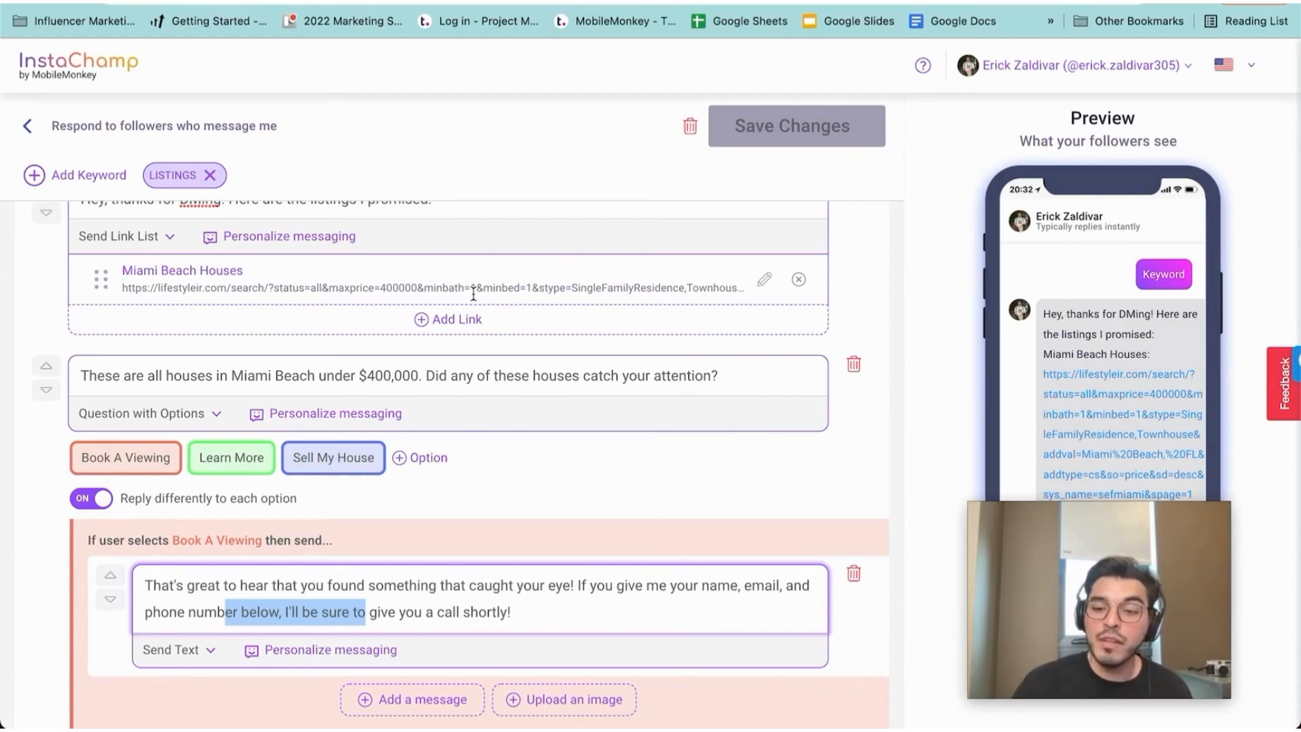
Return to the DM Keywords overview and browse the existing keyword autoresponders
left_click(27, 126)
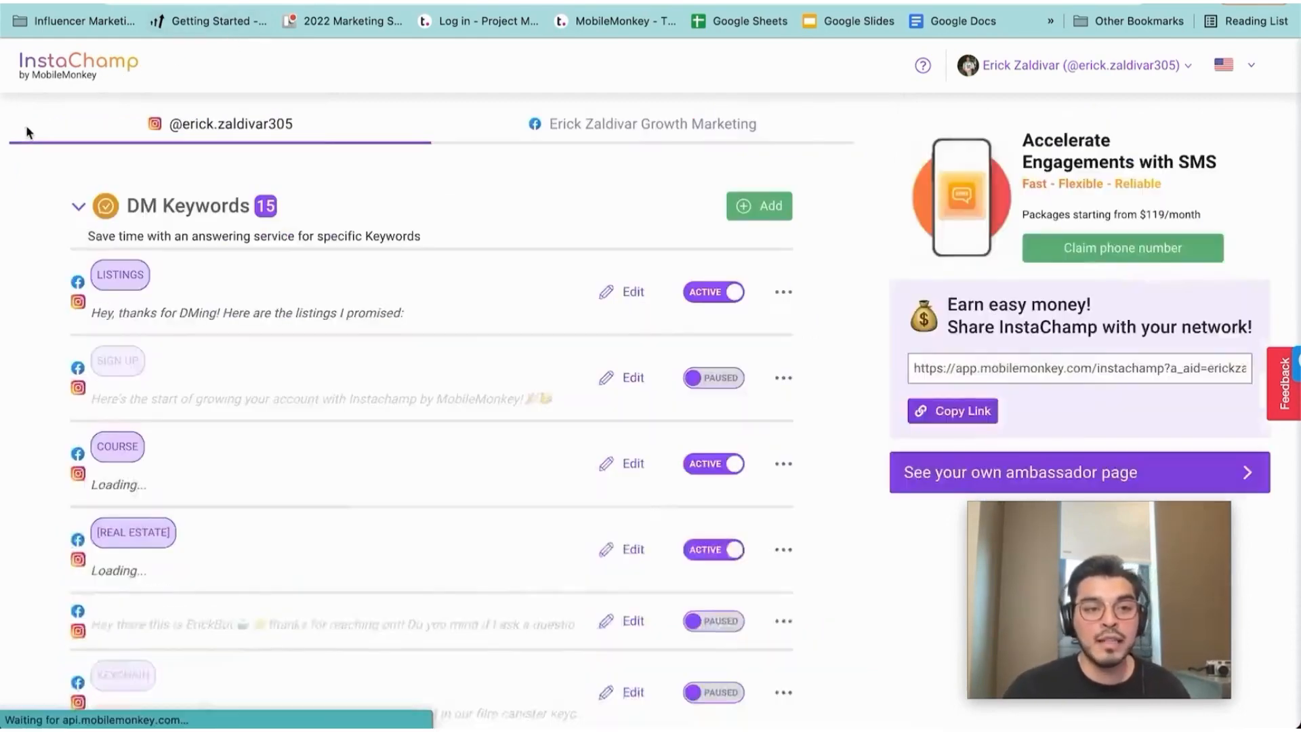
scroll(412, 496, "down", 2)
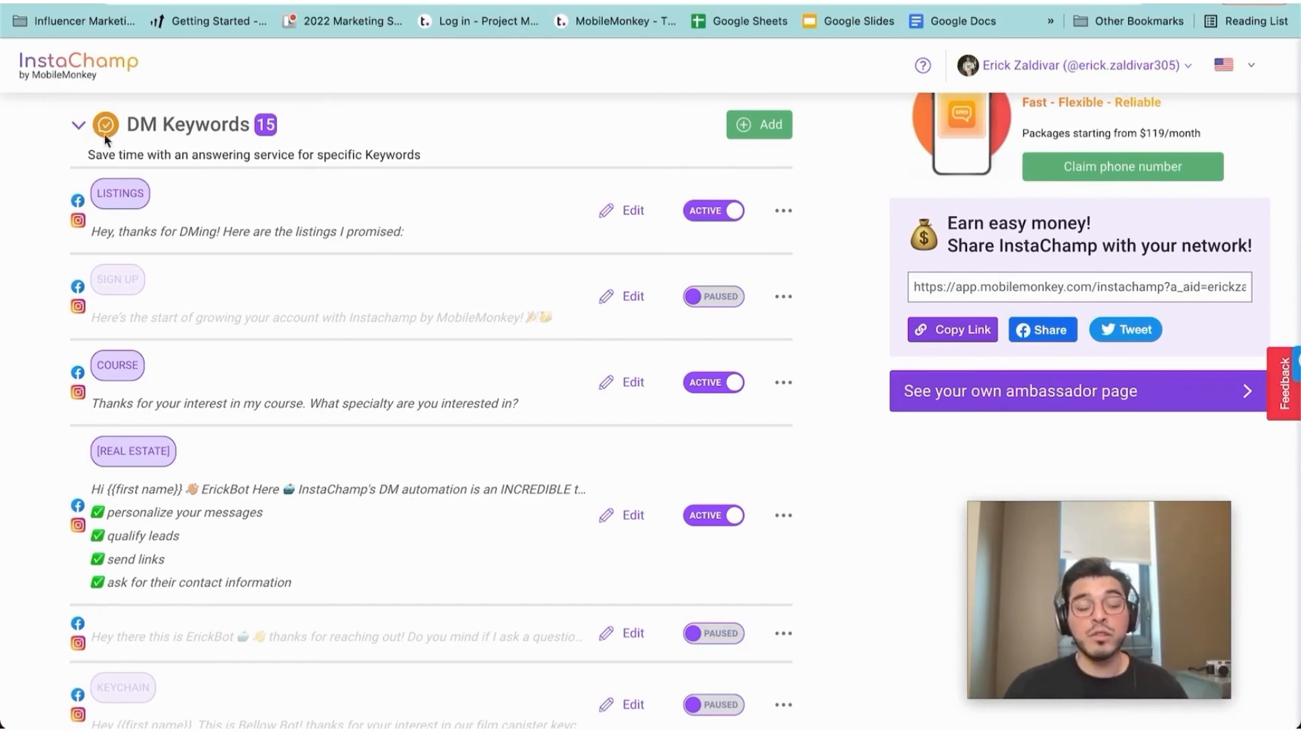
scroll(343, 319, "down", 2)
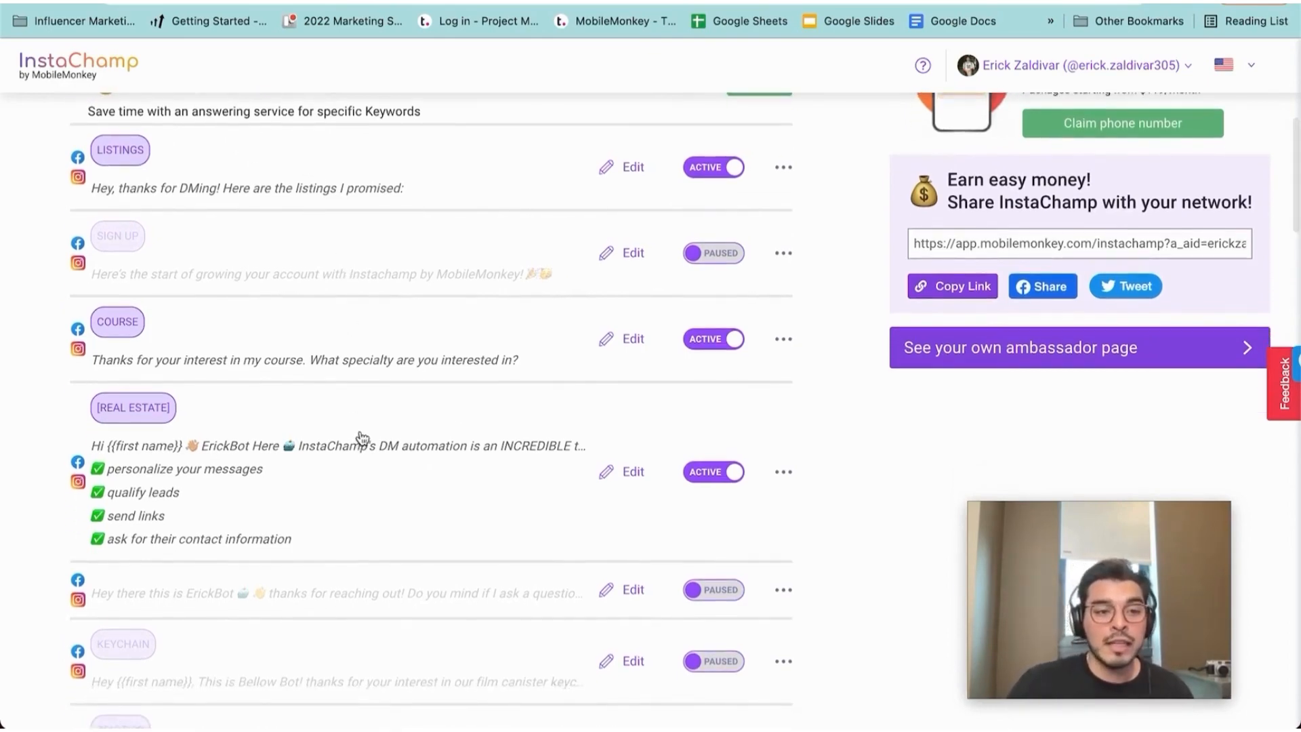
Open the COURSE keyword autoresponder, examine its specialty question with the Engagement and Lead Gen options, and return to the overview
left_click(269, 344)
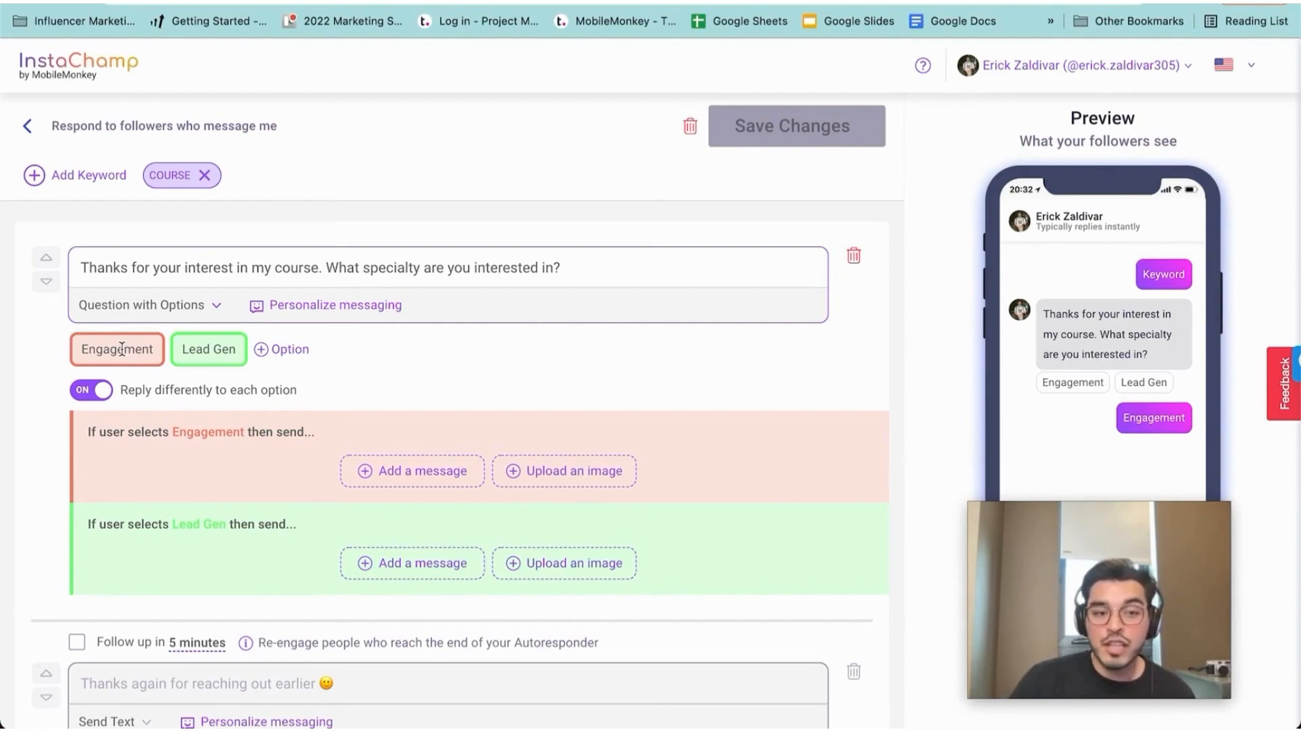
left_click(184, 348)
left_click(122, 353)
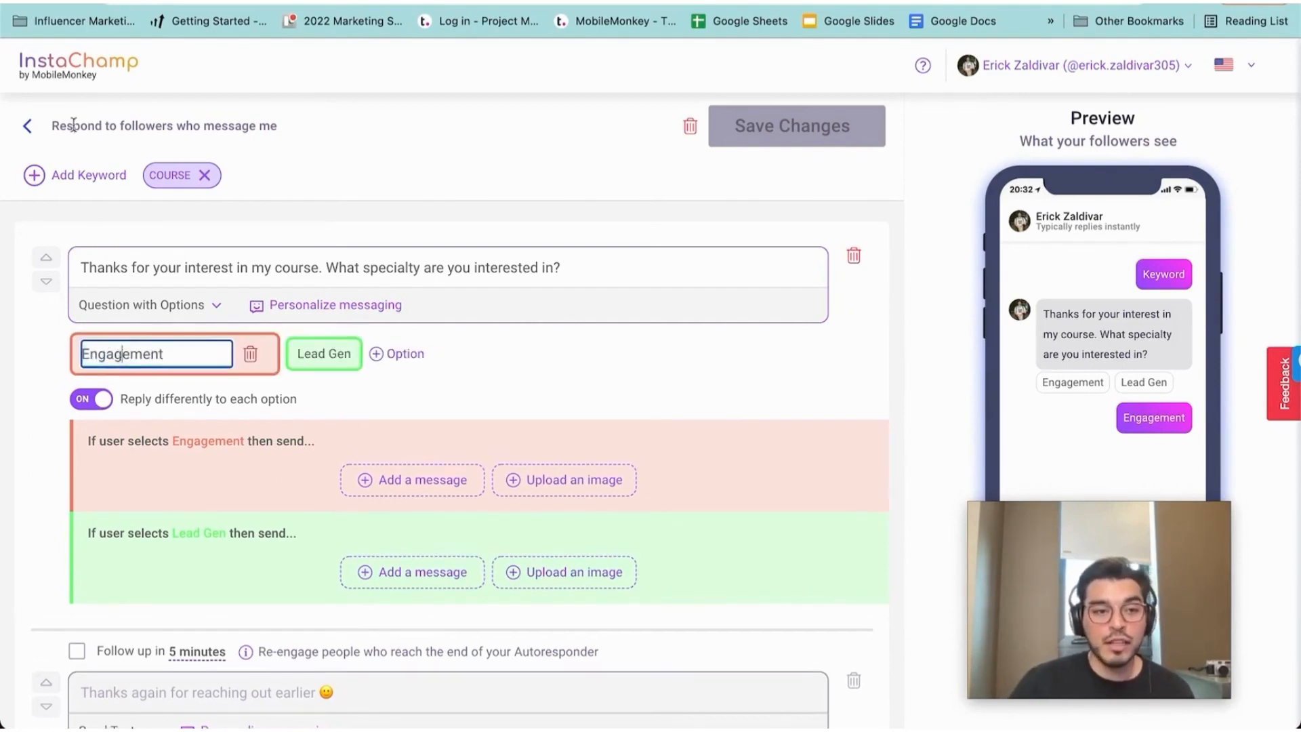
left_click(27, 126)
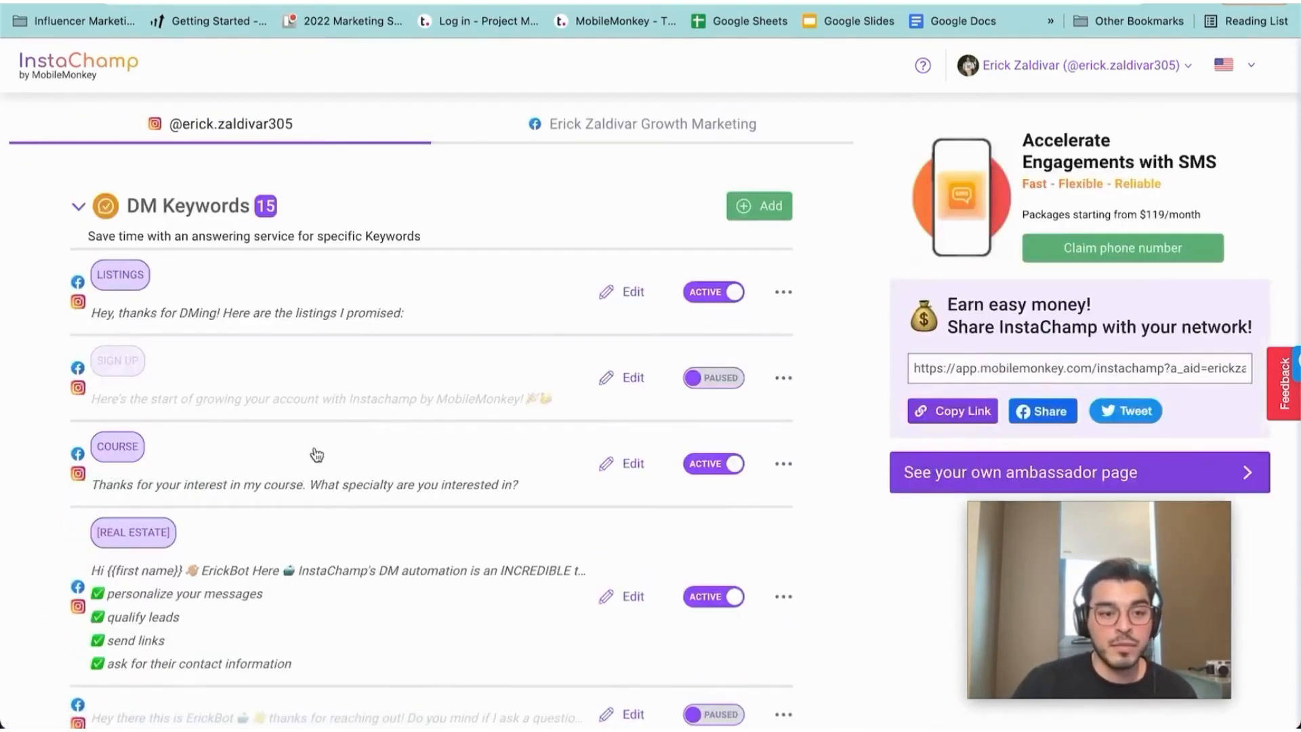
Open the FUNNEL keyword autoresponder and examine its sales funnel question, both answer options and the reply set for Yes, Absolutely!
scroll(314, 468, "down", 5)
scroll(330, 483, "down", 10)
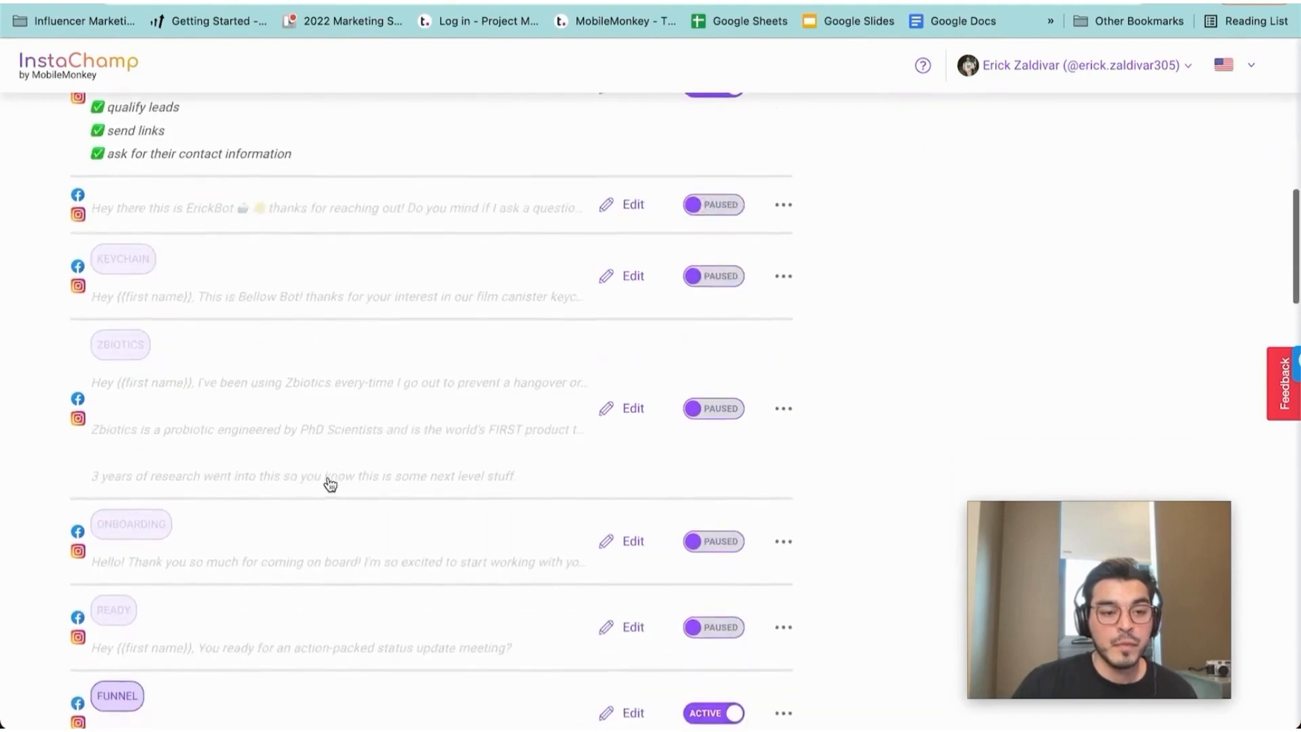
left_click(266, 425)
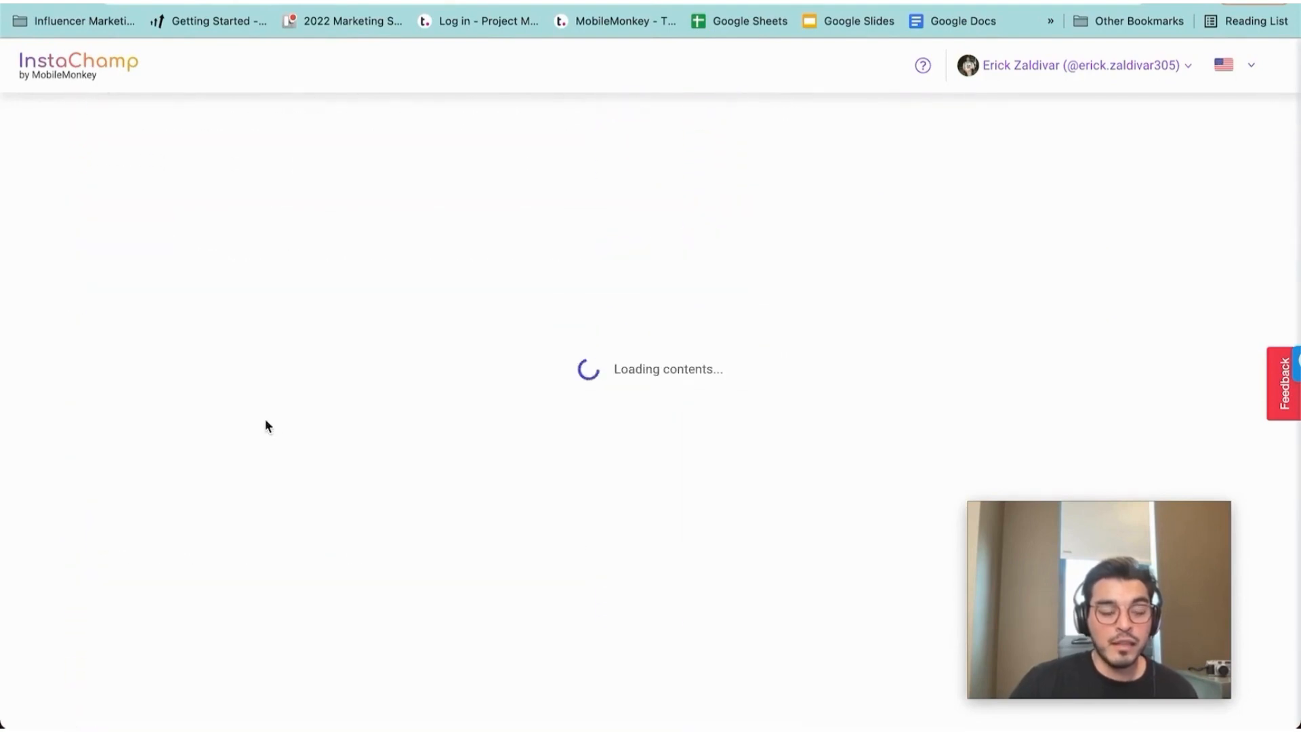
scroll(102, 446, "down", 3)
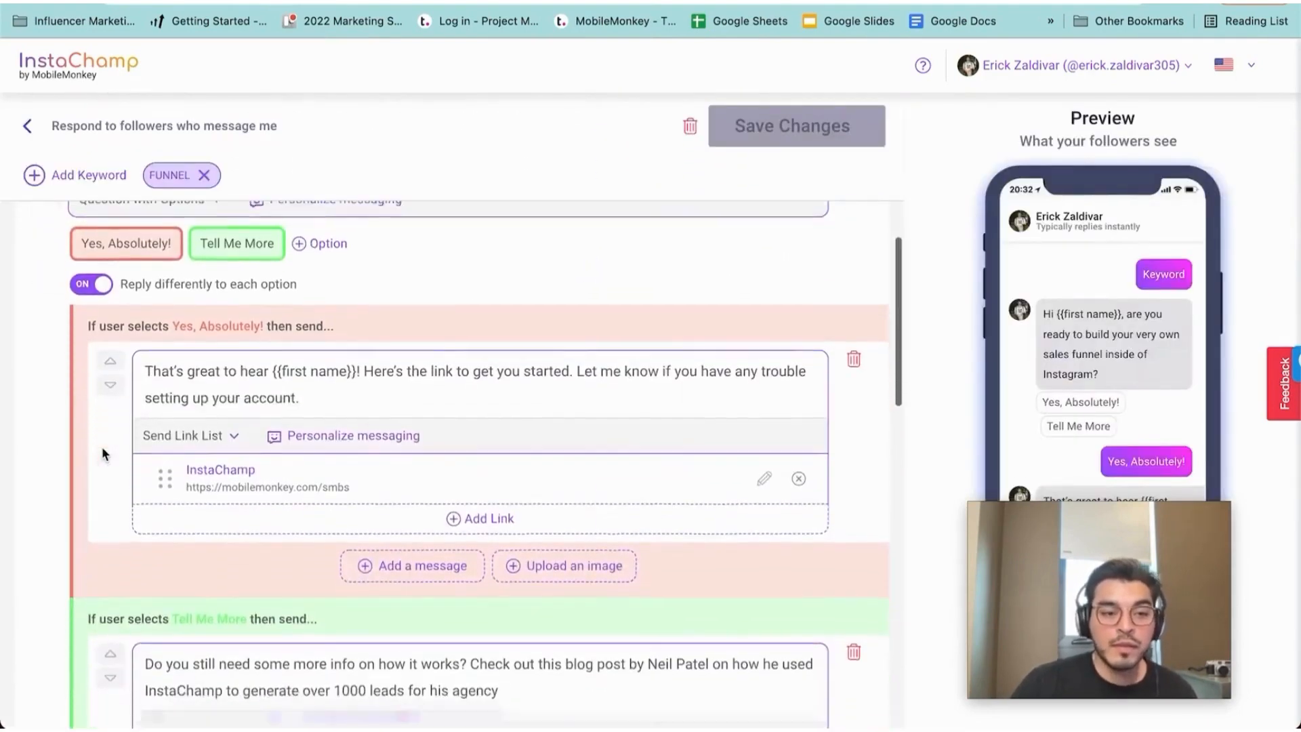
scroll(101, 446, "up", 3)
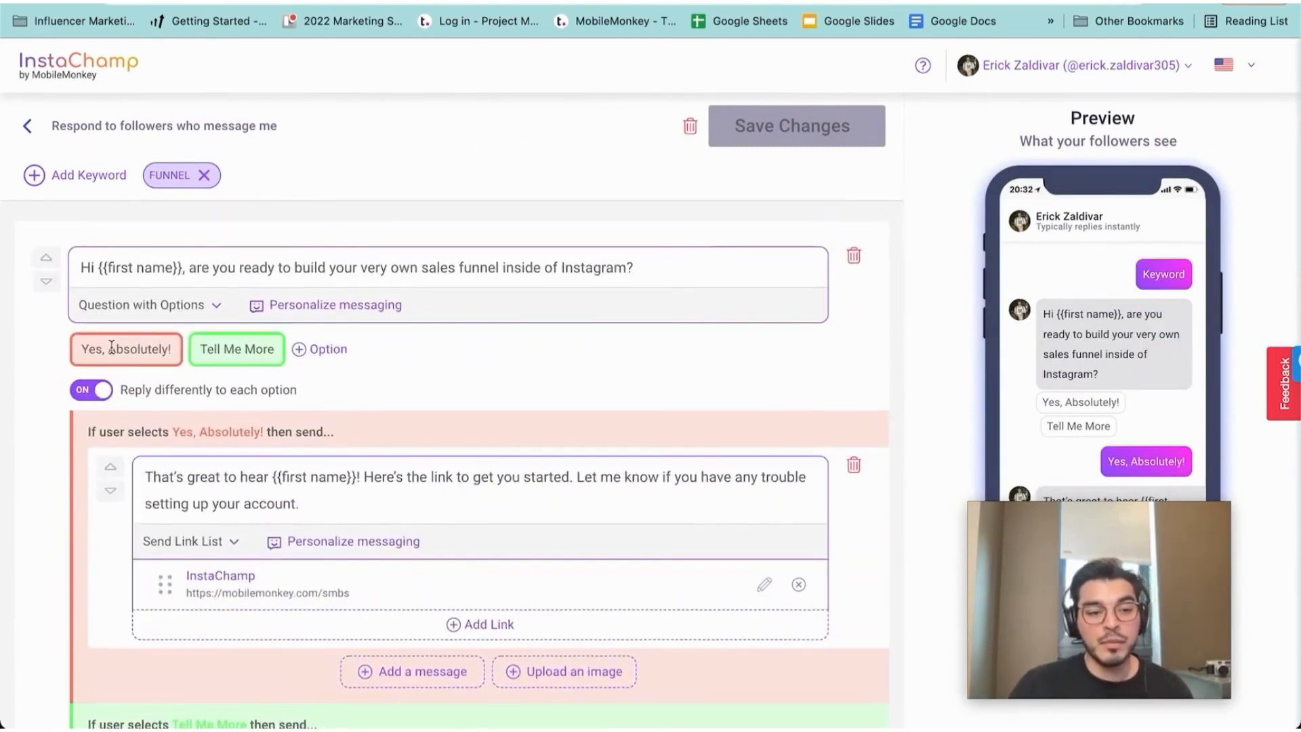
left_click(233, 349)
left_click(108, 352)
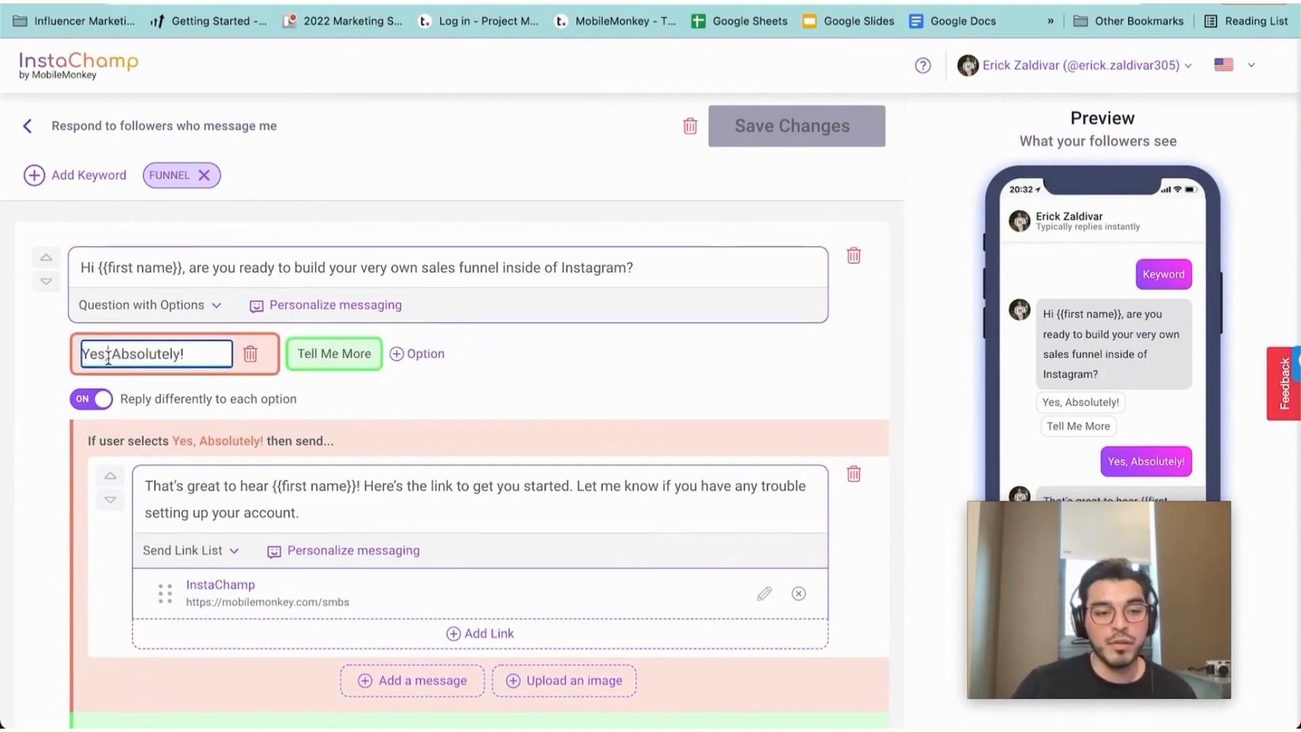
Review the FUNNEL autoresponder's timed follow-up question and its answer options, and return to the DM Keywords overview
scroll(187, 513, "down", 8)
scroll(205, 405, "down", 7)
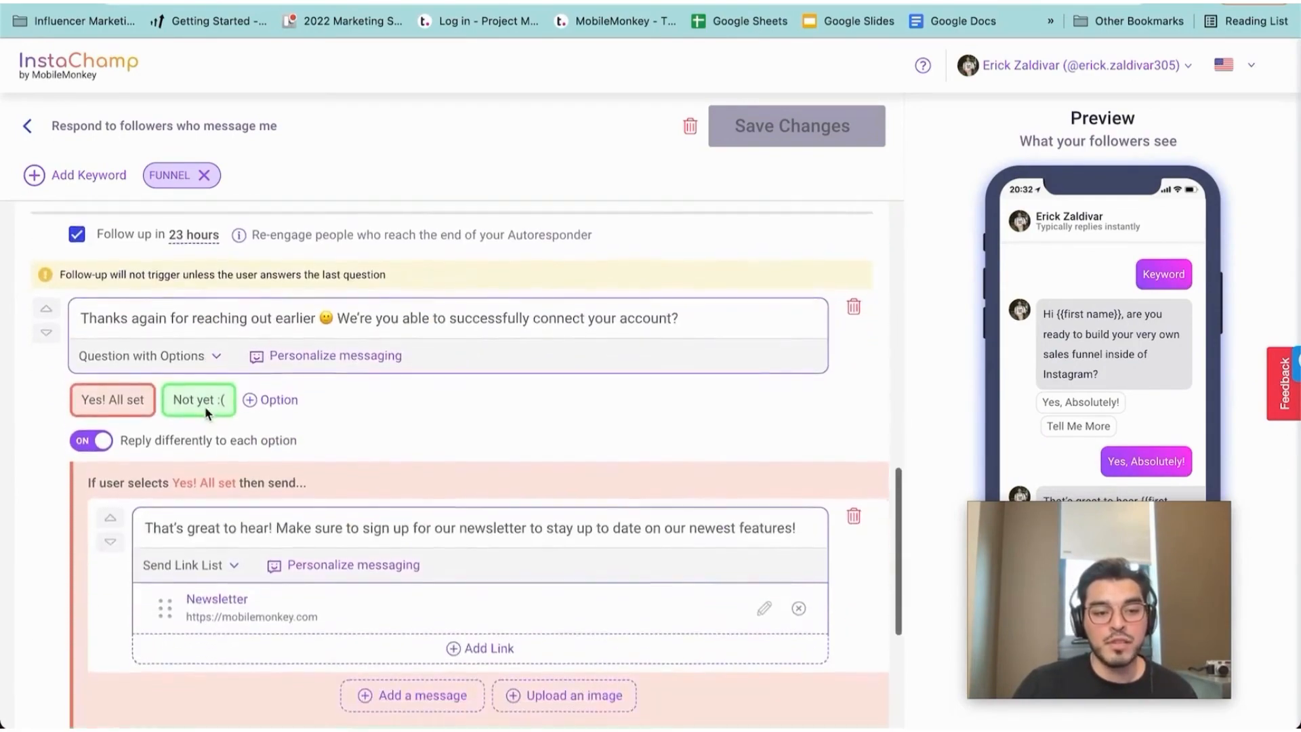
scroll(205, 411, "up", 15)
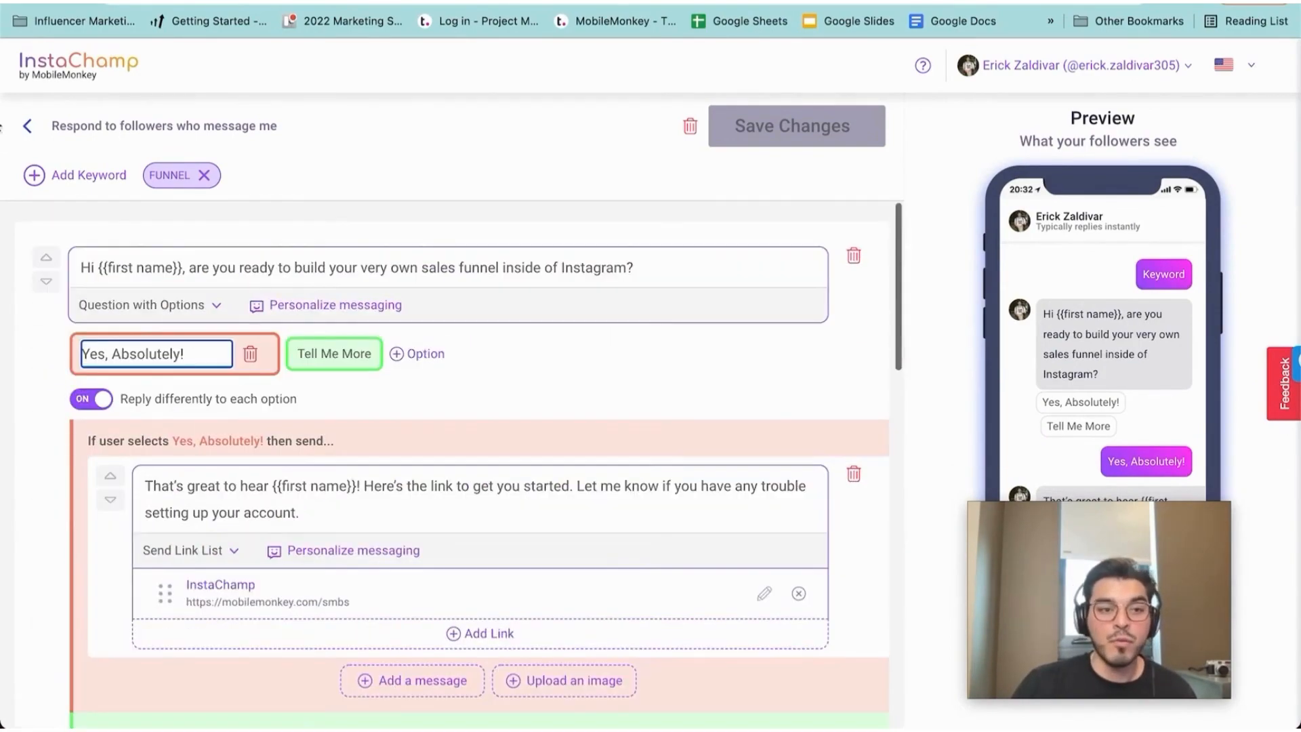
left_click(30, 128)
Open the MOISTURIZER keyword autoresponder and look over its opening product message, Buy it Here link and product image
scroll(340, 488, "down", 10)
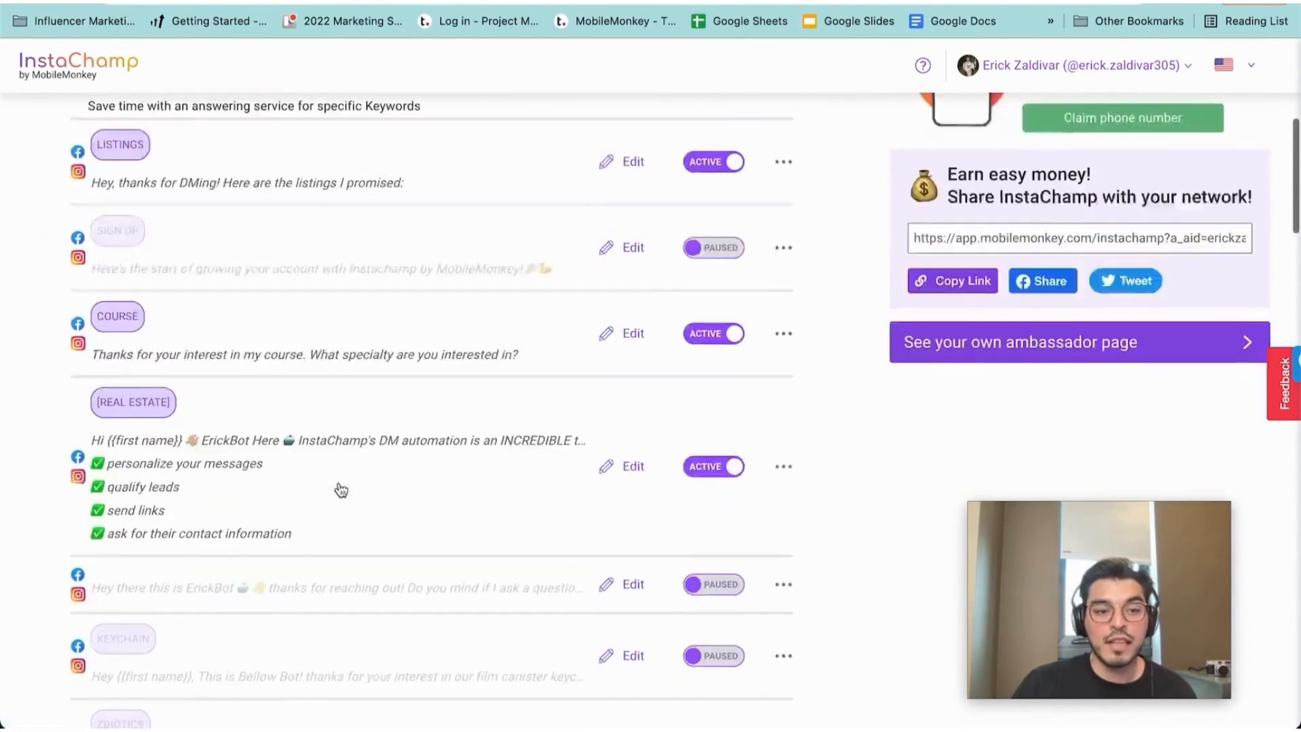
scroll(343, 490, "down", 3)
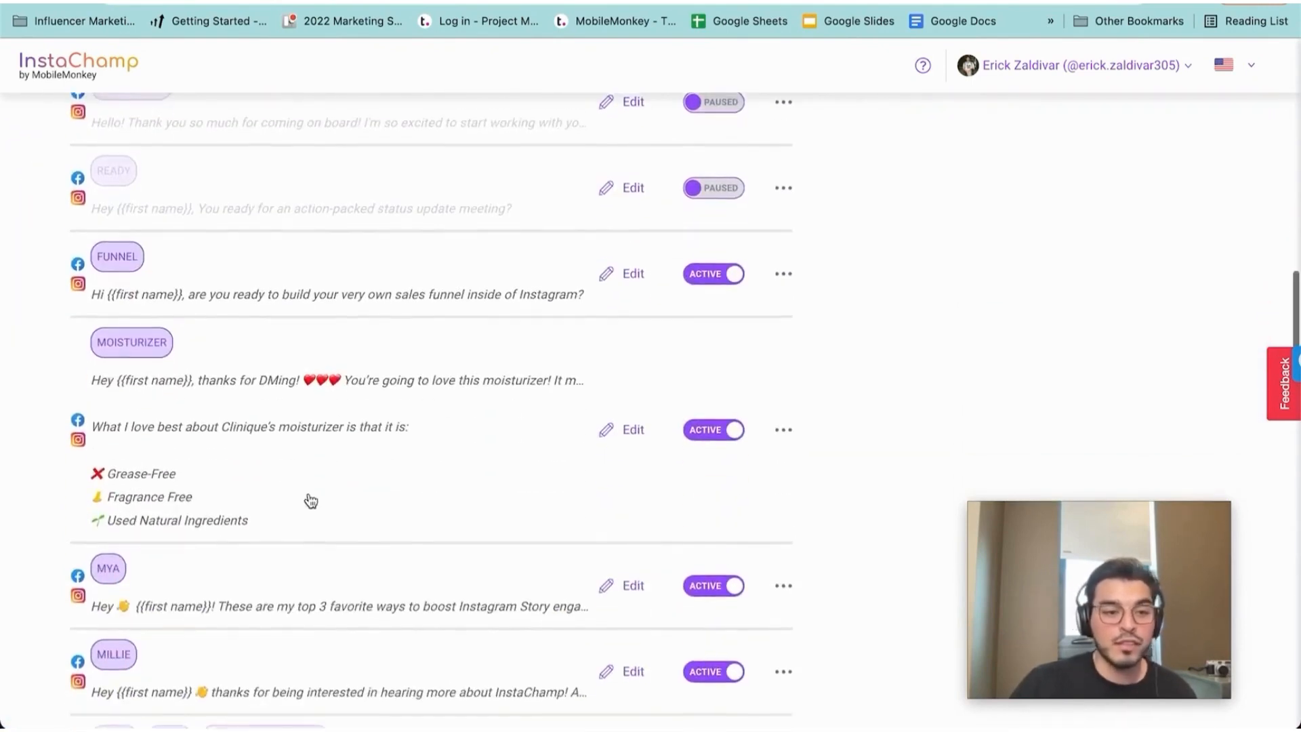
left_click(224, 399)
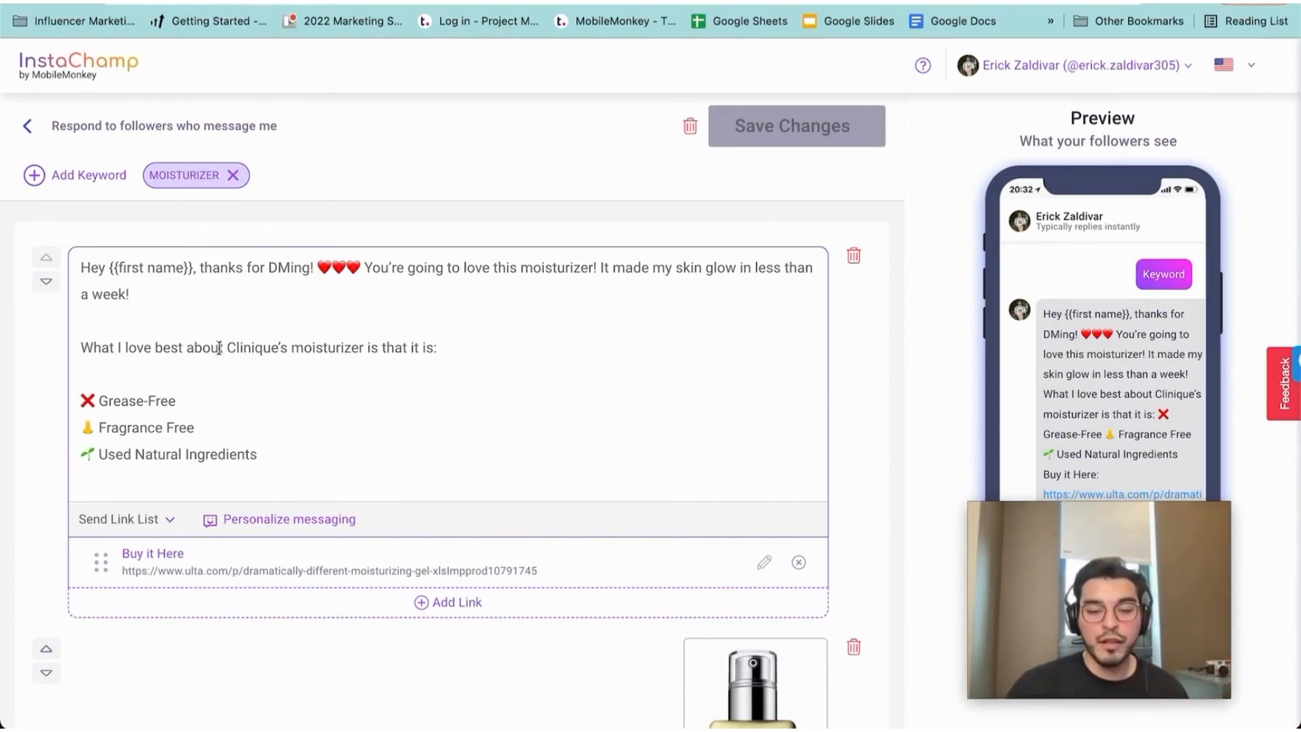
scroll(287, 407, "down", 3)
scroll(439, 430, "down", 2)
scroll(662, 416, "up", 5)
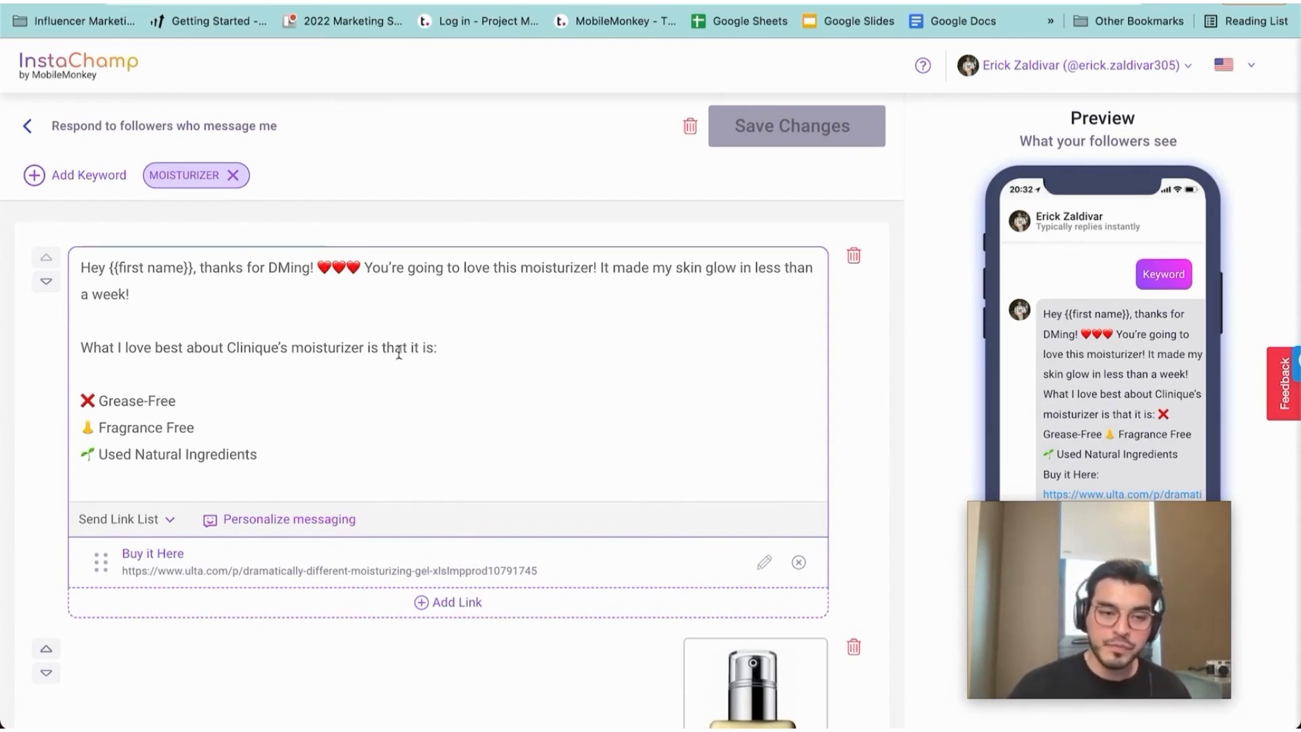
Highlight the MOISTURIZER opening message from the greeting through the ingredient list and compare it with the product link and image beneath
left_click_drag(357, 423, 118, 263)
left_click(170, 307)
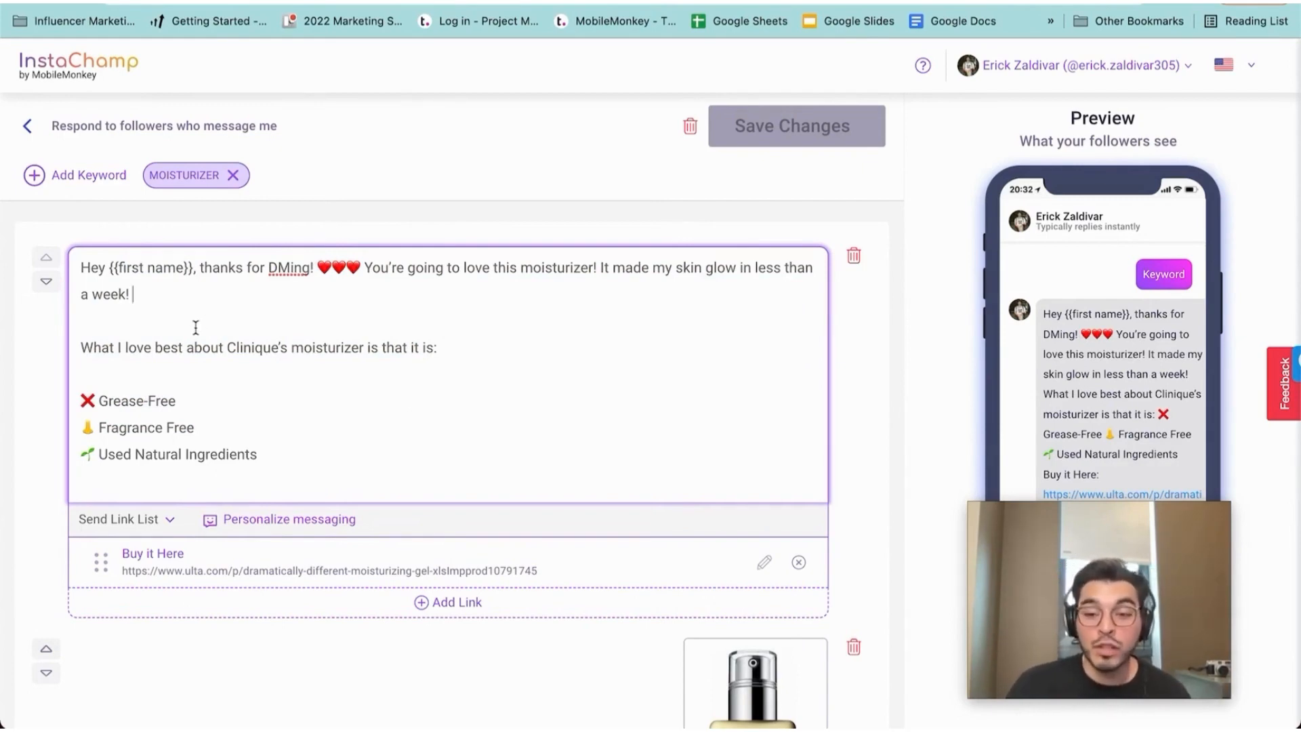
scroll(191, 387, "down", 1)
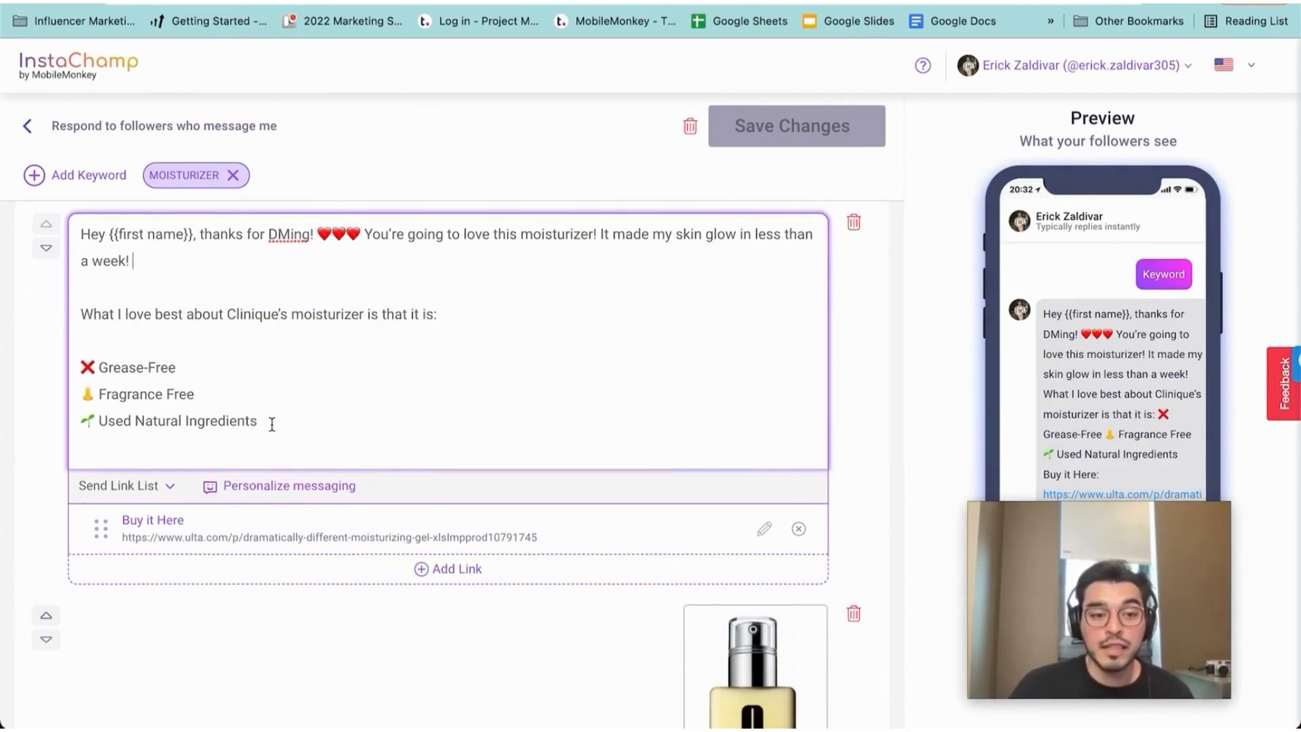
left_click_drag(269, 421, 71, 228)
scroll(261, 379, "down", 6)
scroll(267, 440, "up", 7)
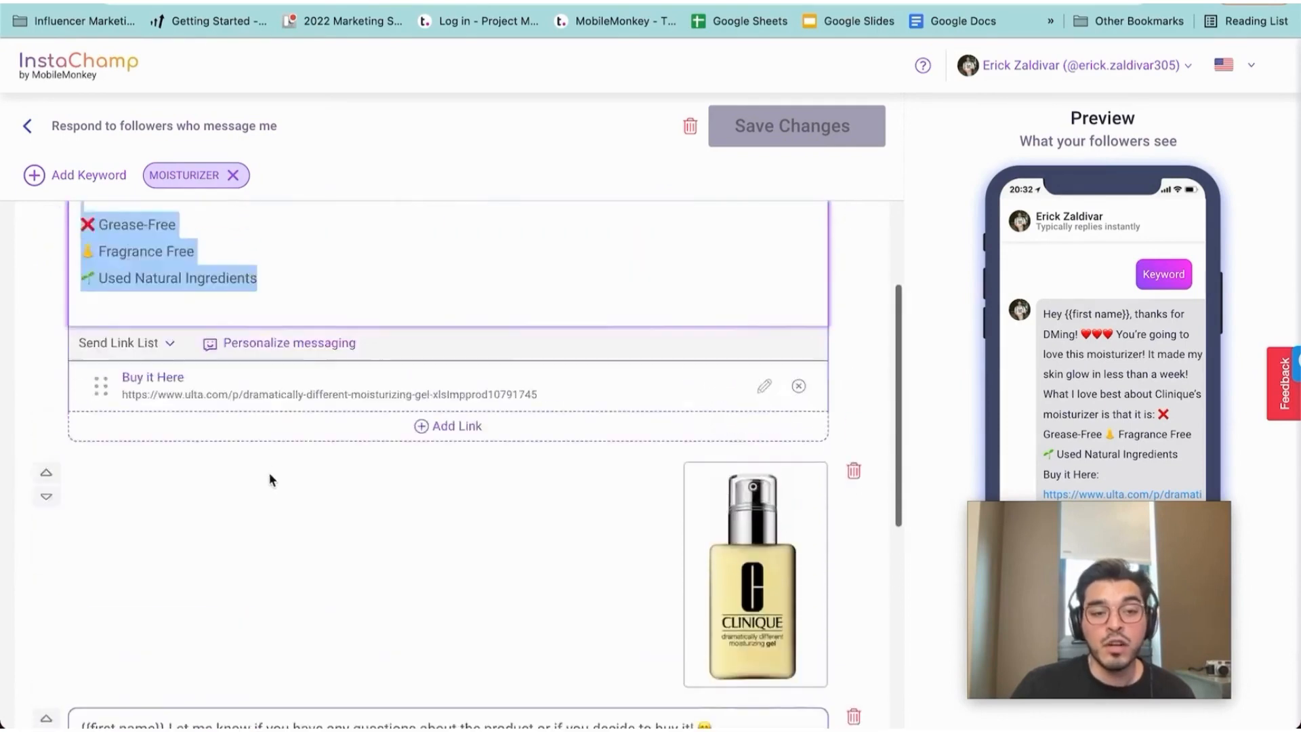
scroll(678, 610, "down", 4)
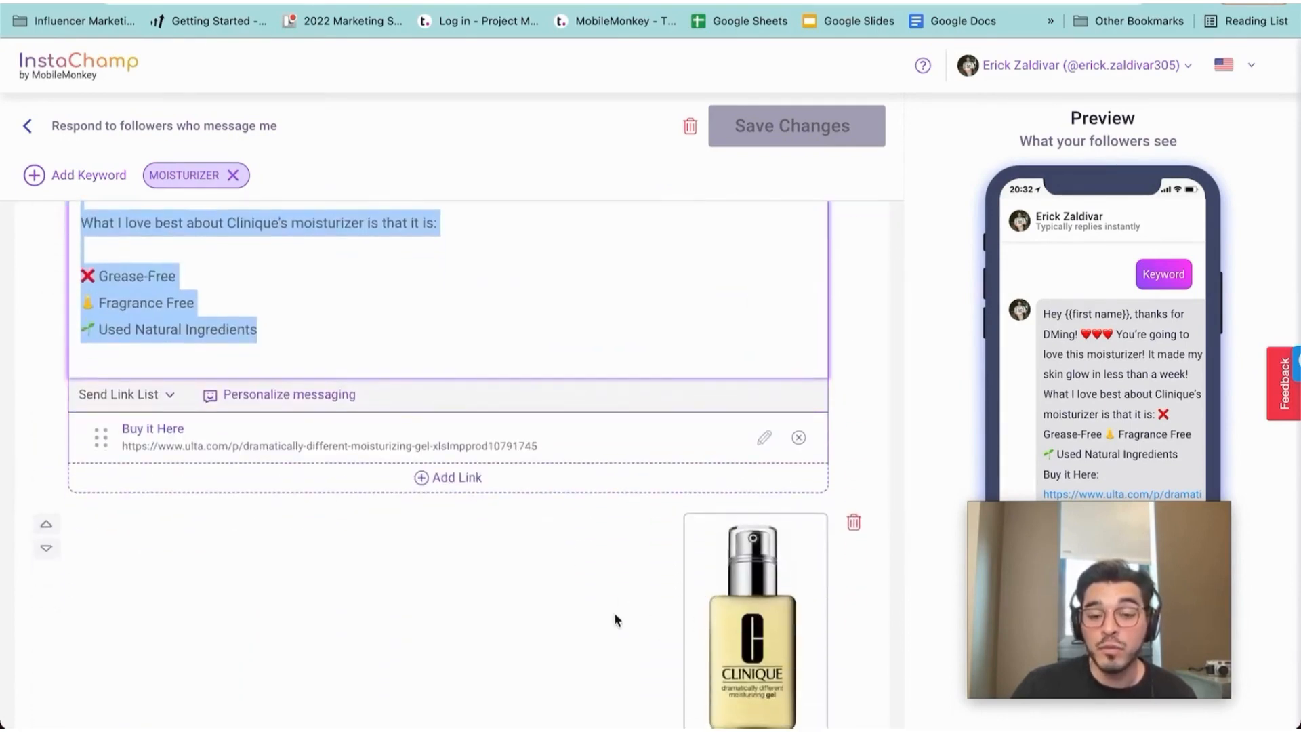
scroll(615, 617, "down", 3)
scroll(614, 617, "up", 6)
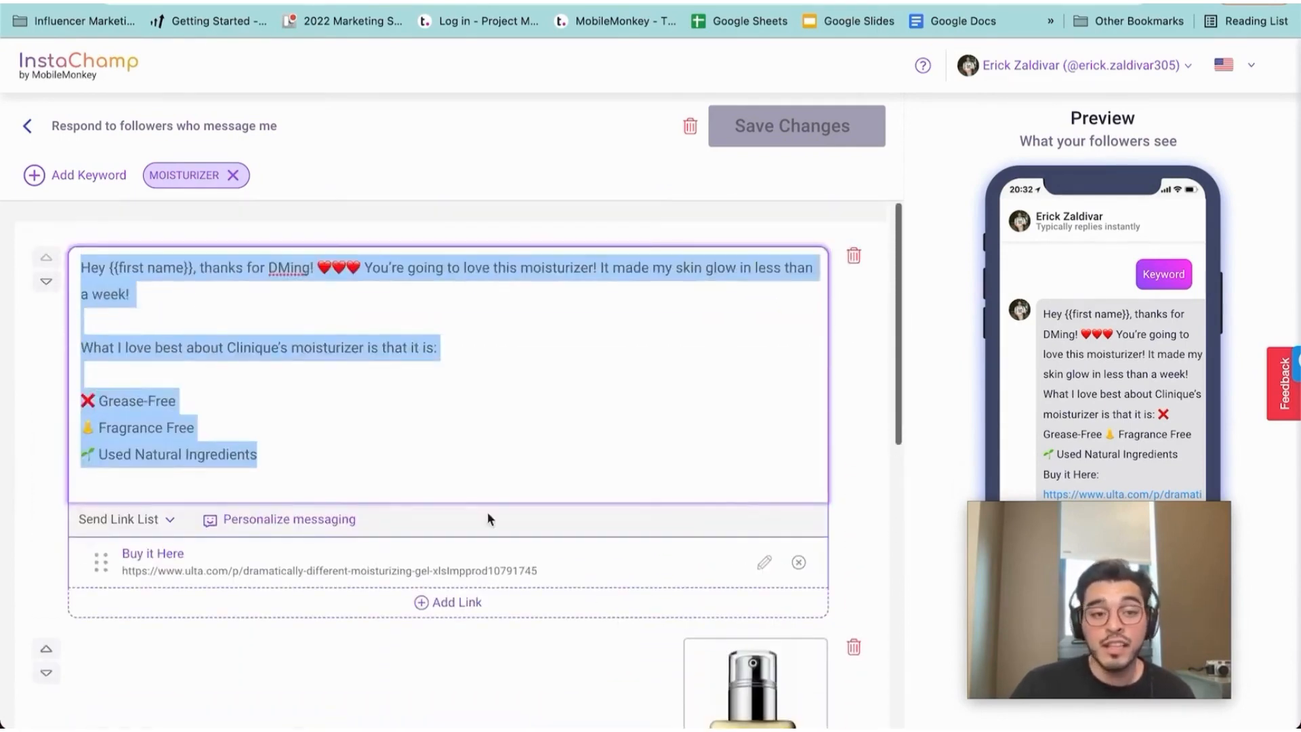
Show the message types available for the MOISTURIZER opening message and review the closing text, GIF and follow-up settings
left_click(117, 520)
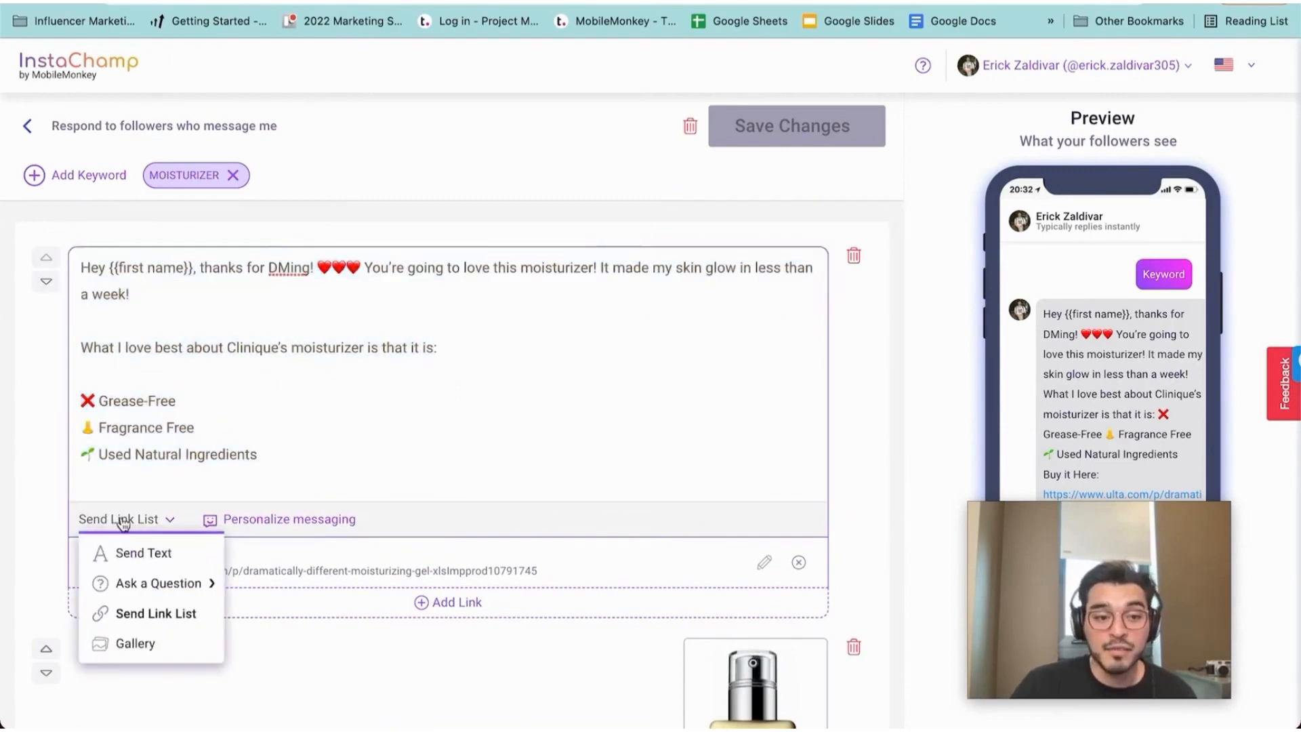
left_click(357, 643)
scroll(357, 642, "down", 8)
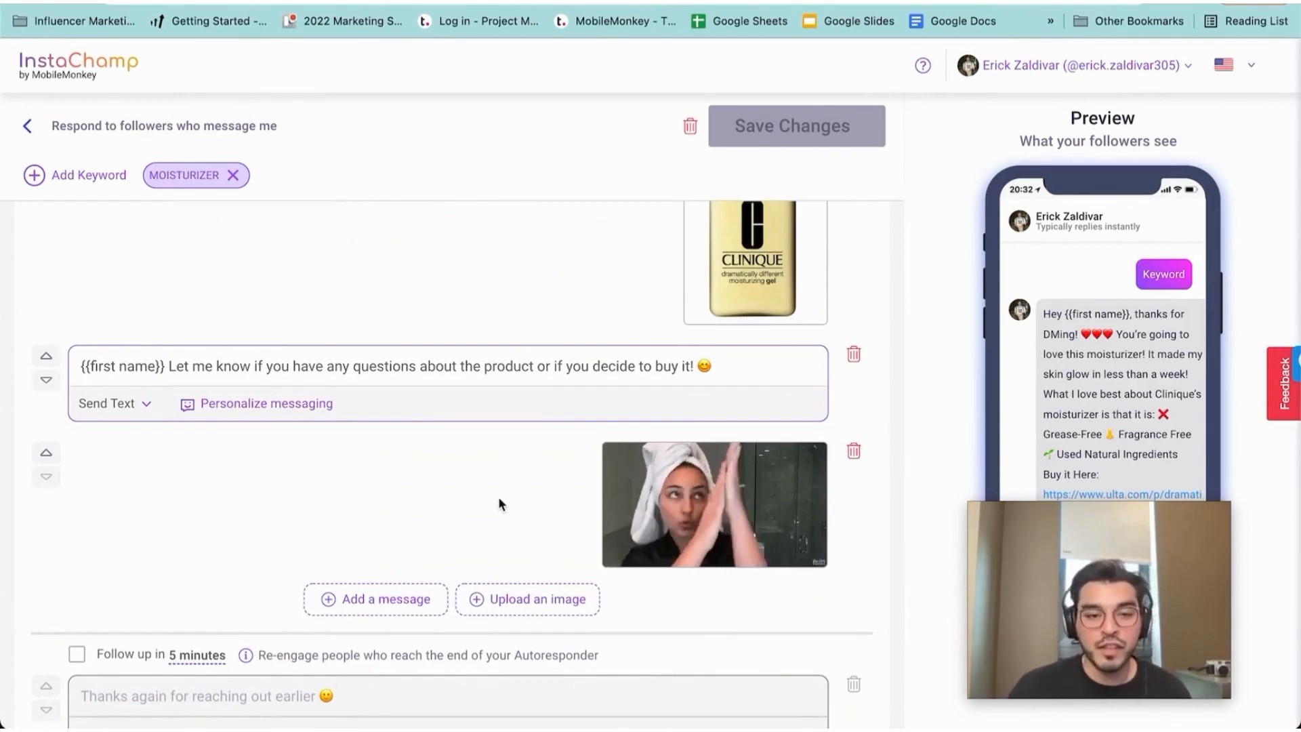
scroll(506, 503, "down", 2)
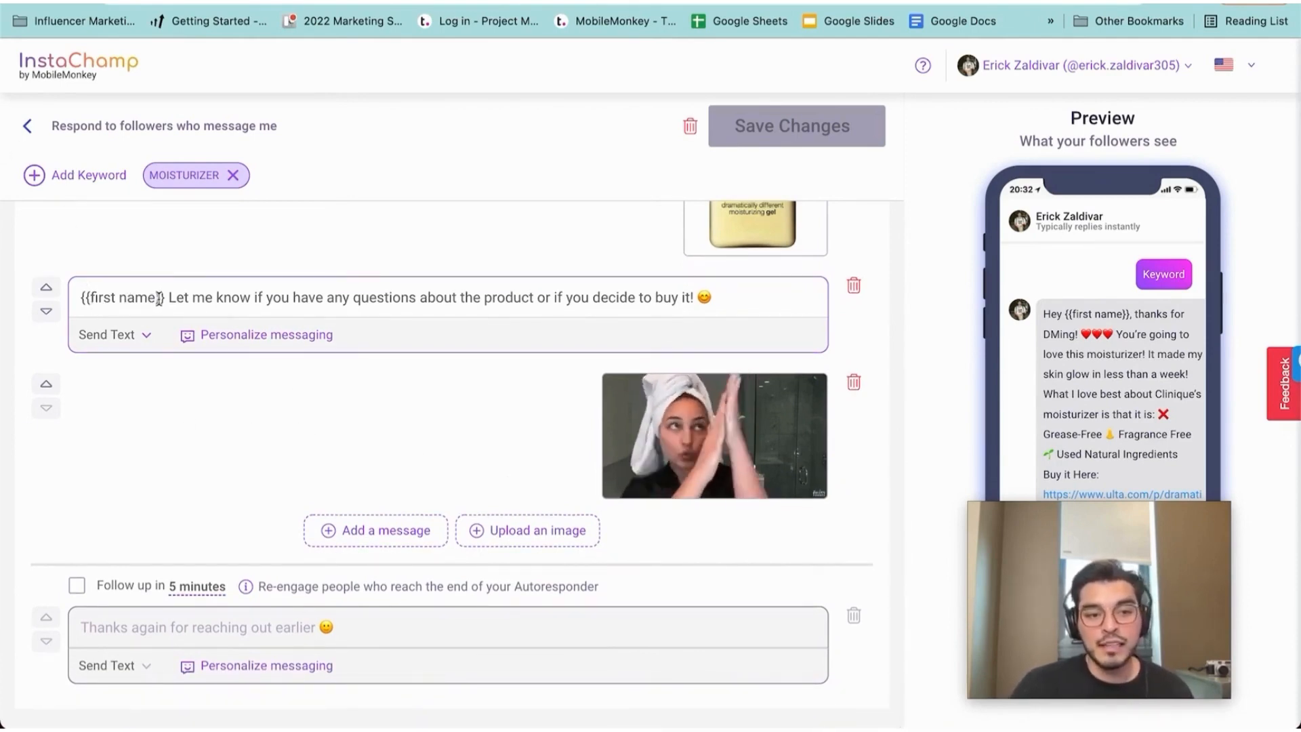
Highlight the {{first name}} tag in the closing message, show the available personalization fields, and return to the overview
left_click_drag(164, 299, 53, 290)
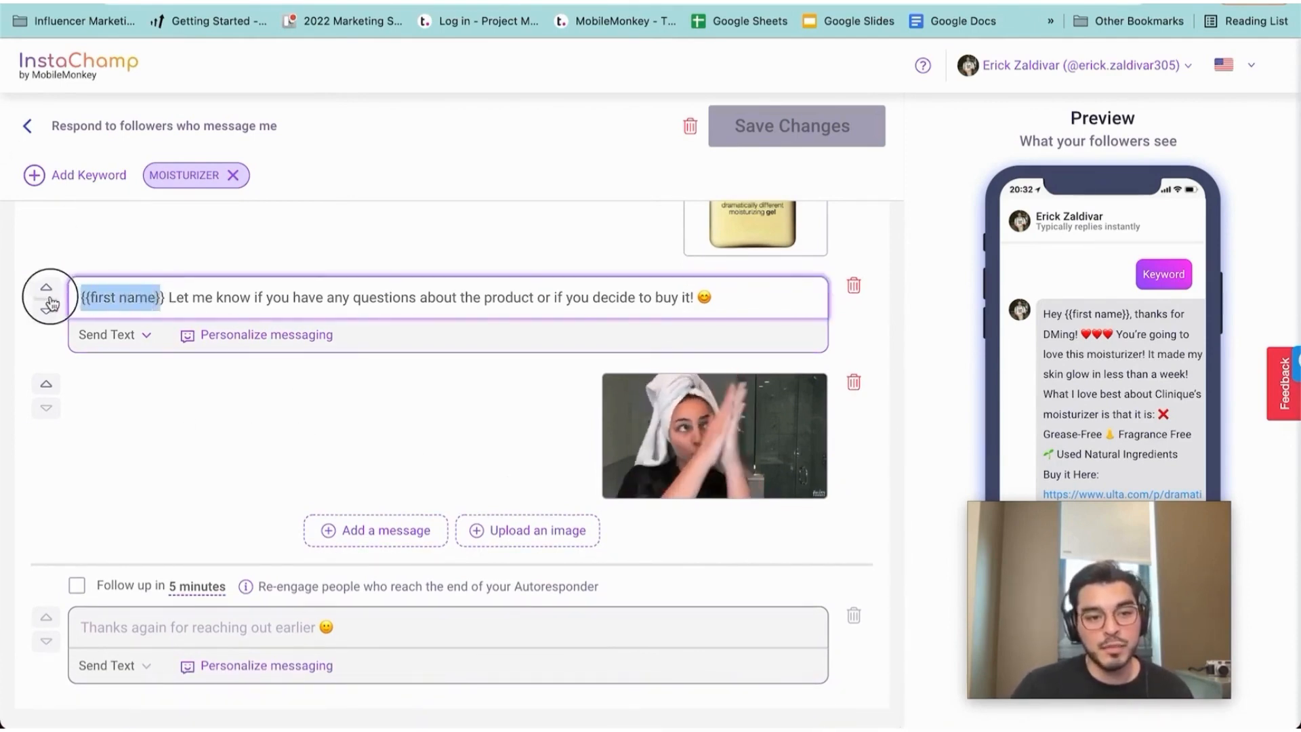
left_click(225, 344)
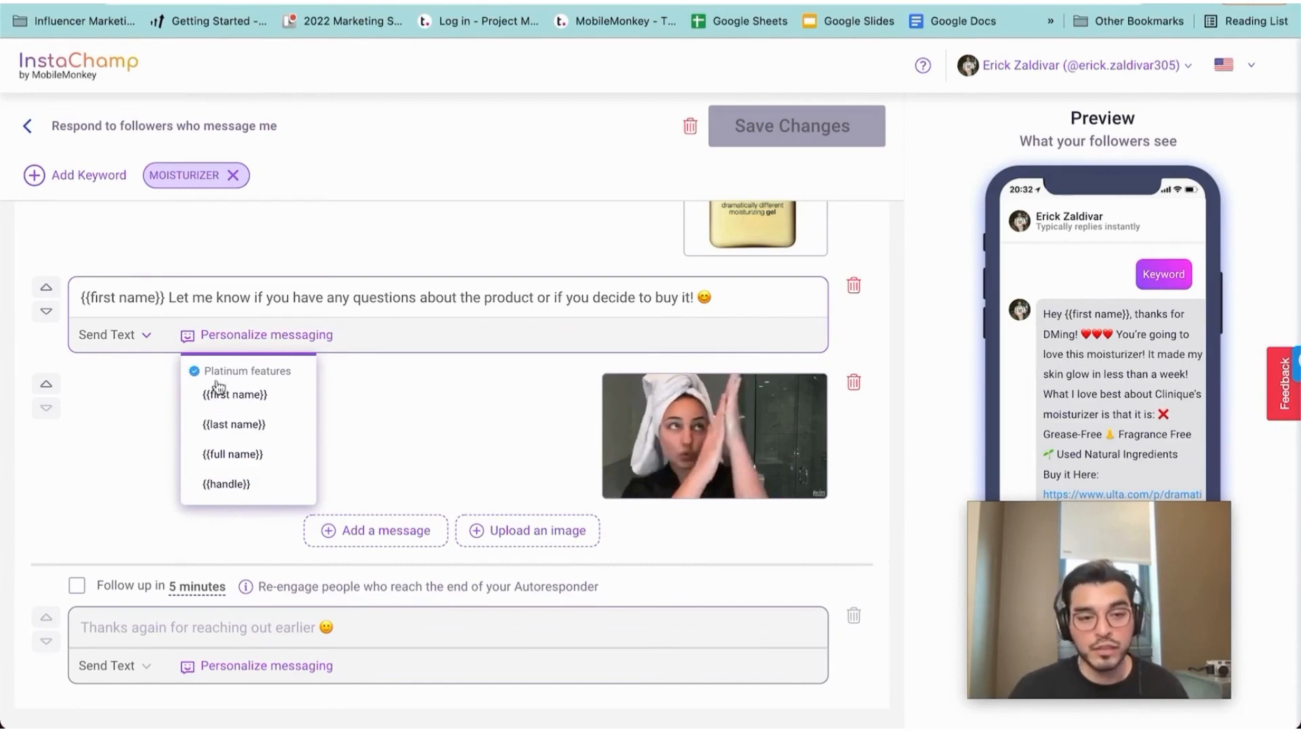
left_click(148, 242)
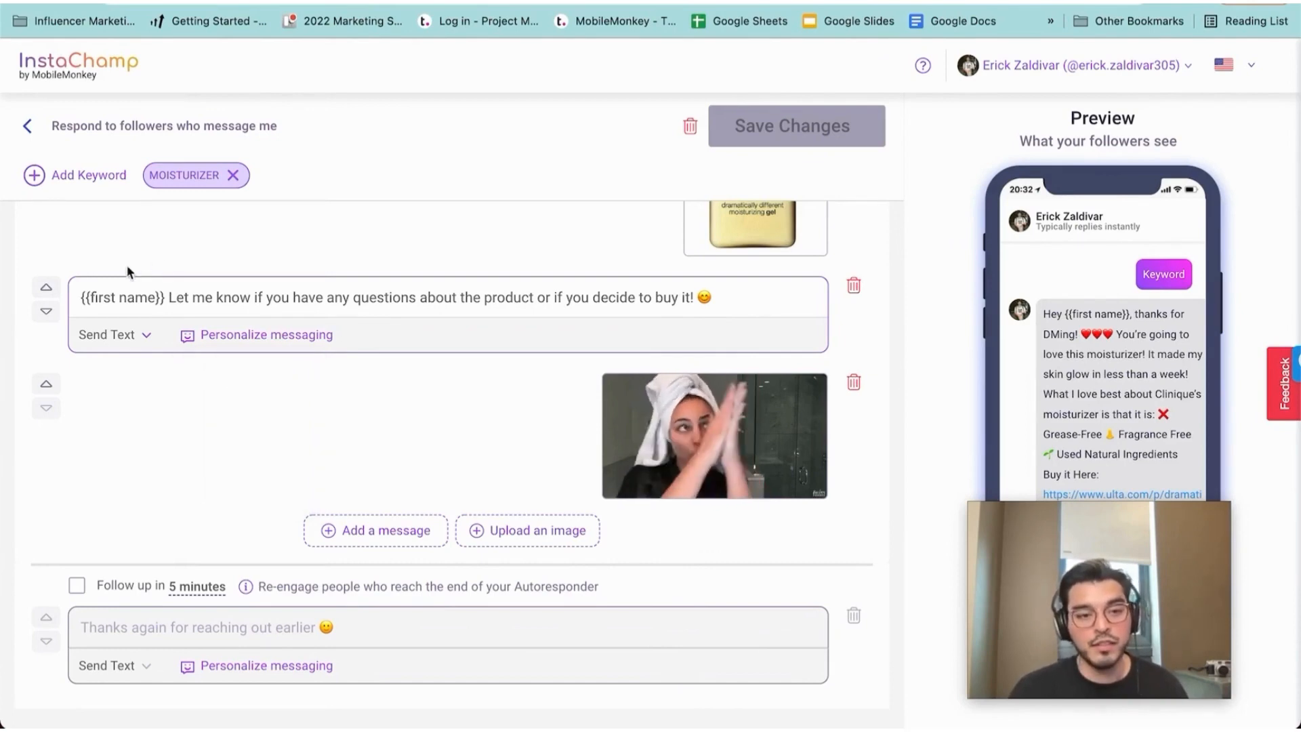
left_click(27, 126)
Open the MASTERMIND autoresponder under DM Keywords and examine its thank-you message and the questions that follow
scroll(311, 572, "down", 15)
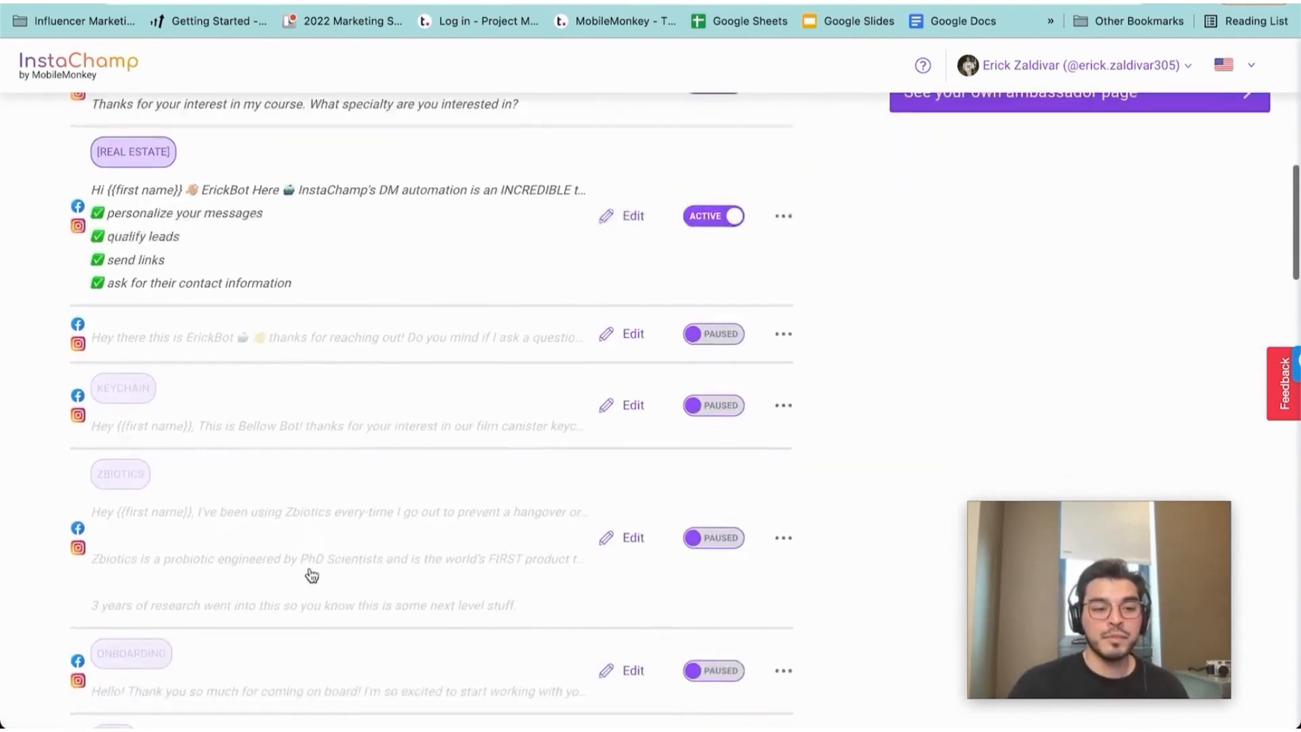
scroll(330, 572, "down", 5)
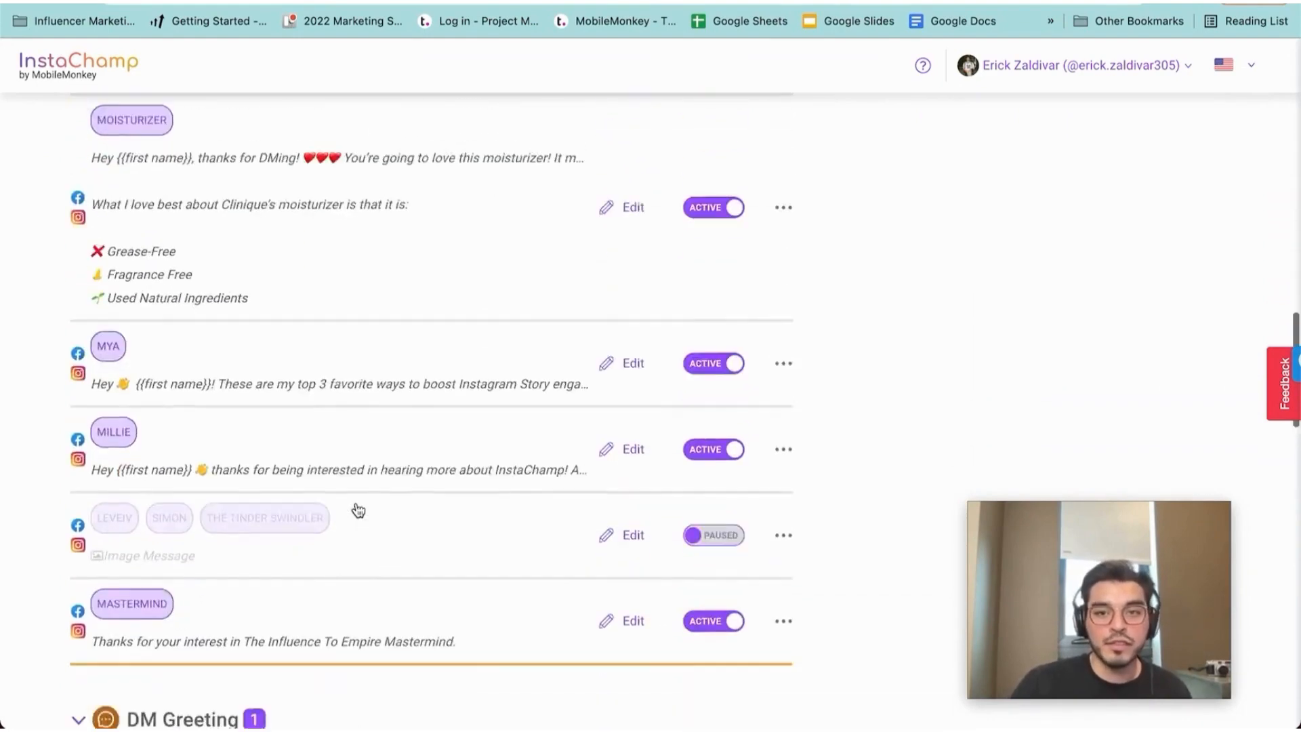
scroll(416, 515, "down", 5)
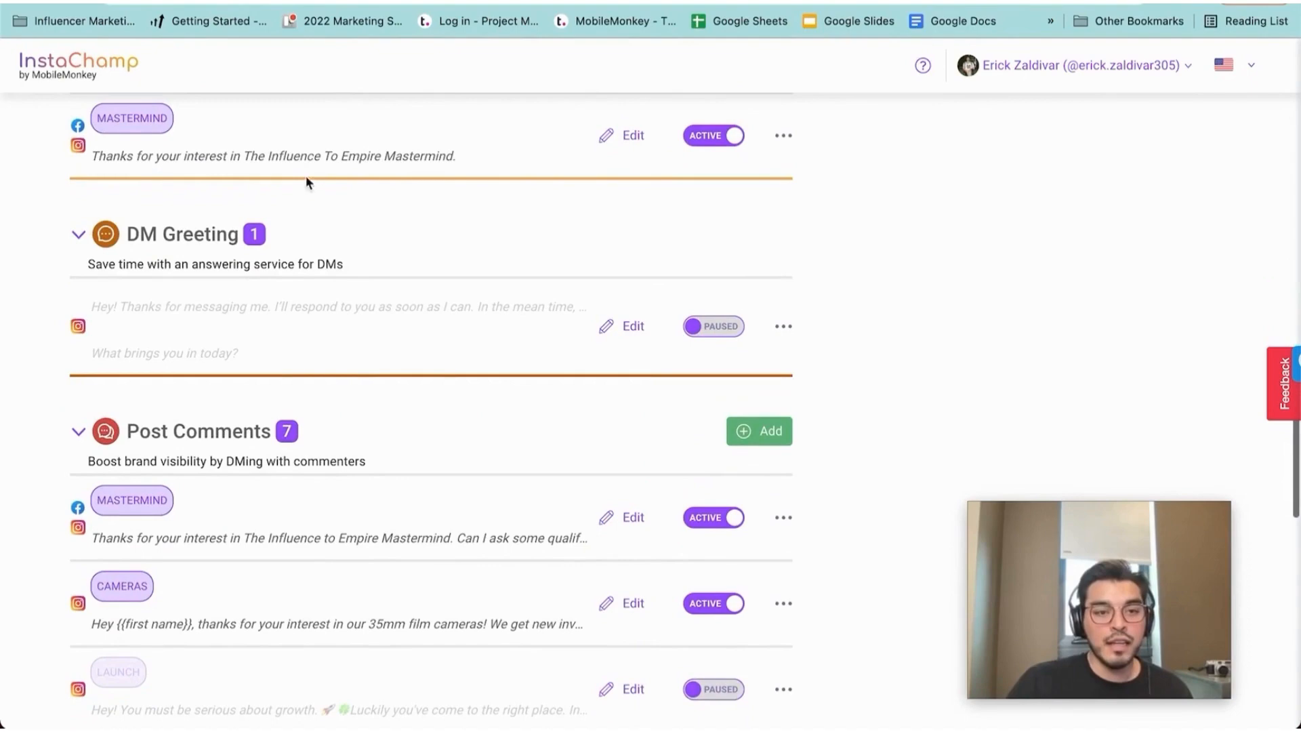
left_click(271, 157)
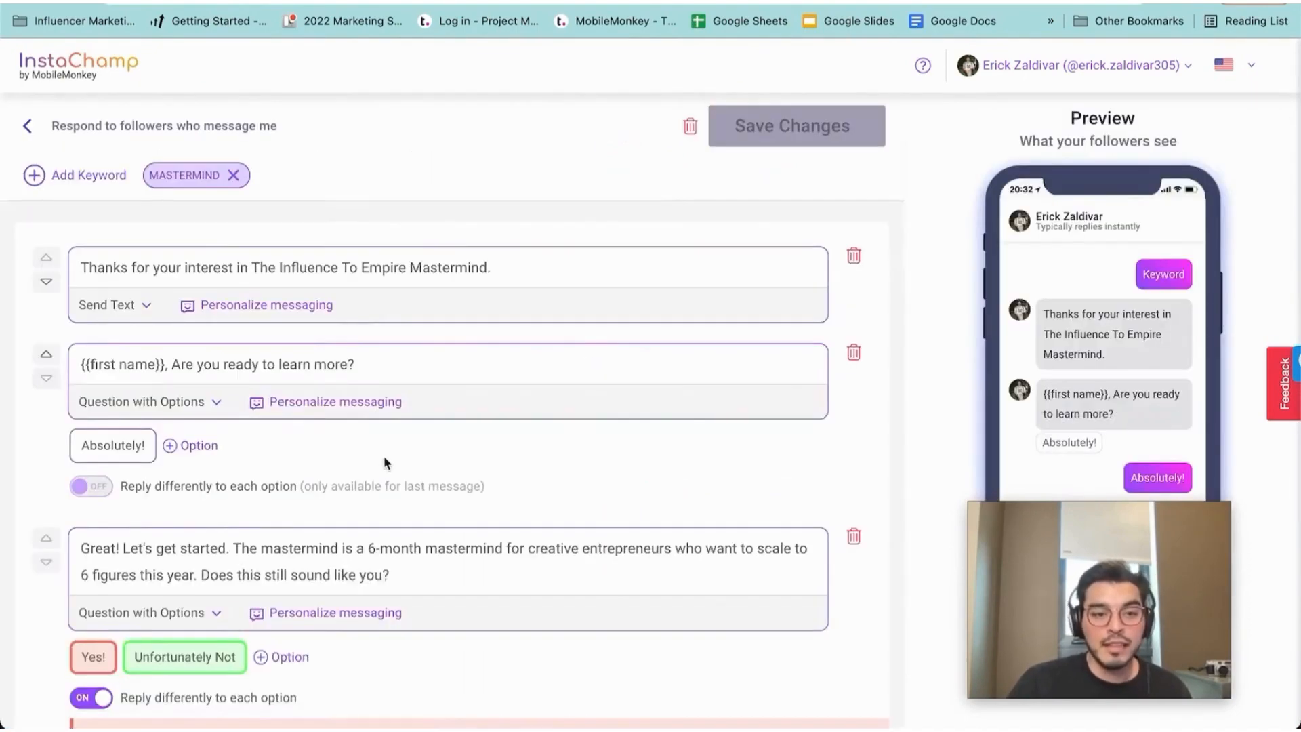
scroll(381, 457, "down", 5)
scroll(316, 450, "down", 1)
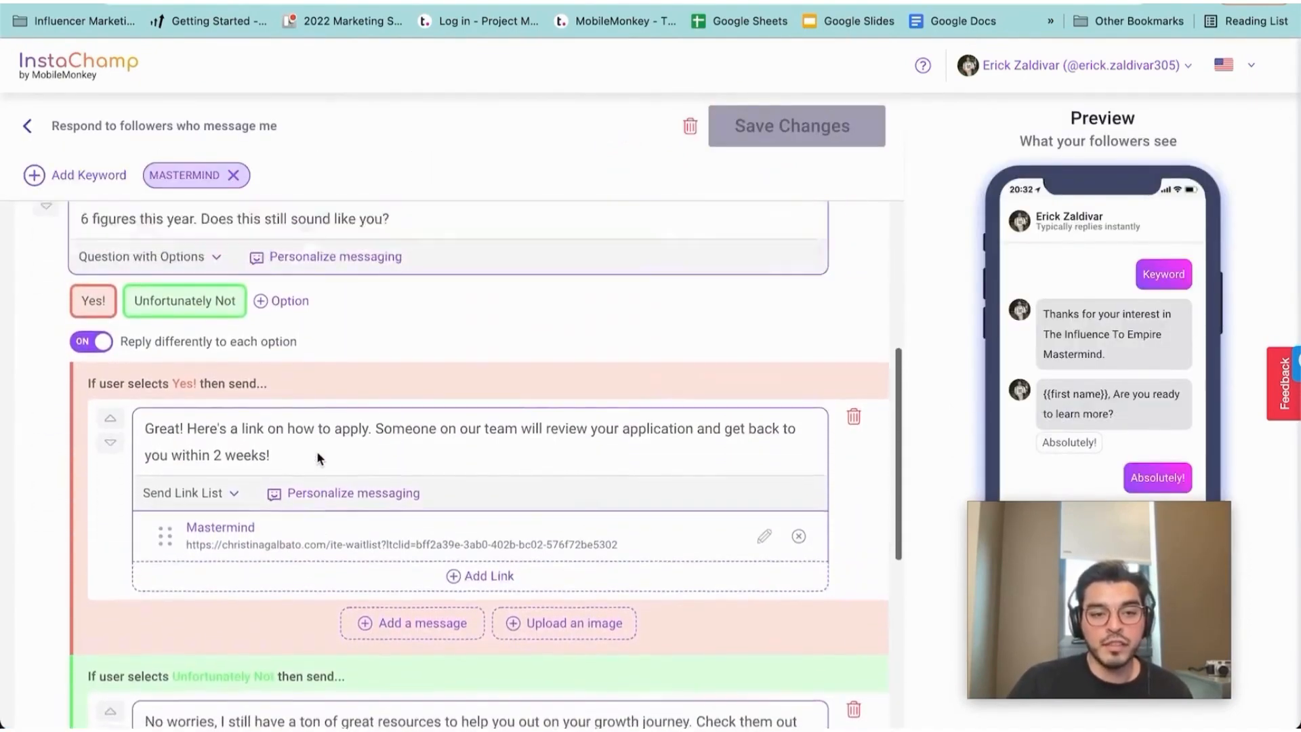
Review the MASTERMIND link replies for the Yes! and Unfortunately Not options and return to the overview
scroll(421, 253, "up", 1)
scroll(420, 301, "down", 3)
scroll(410, 393, "down", 3)
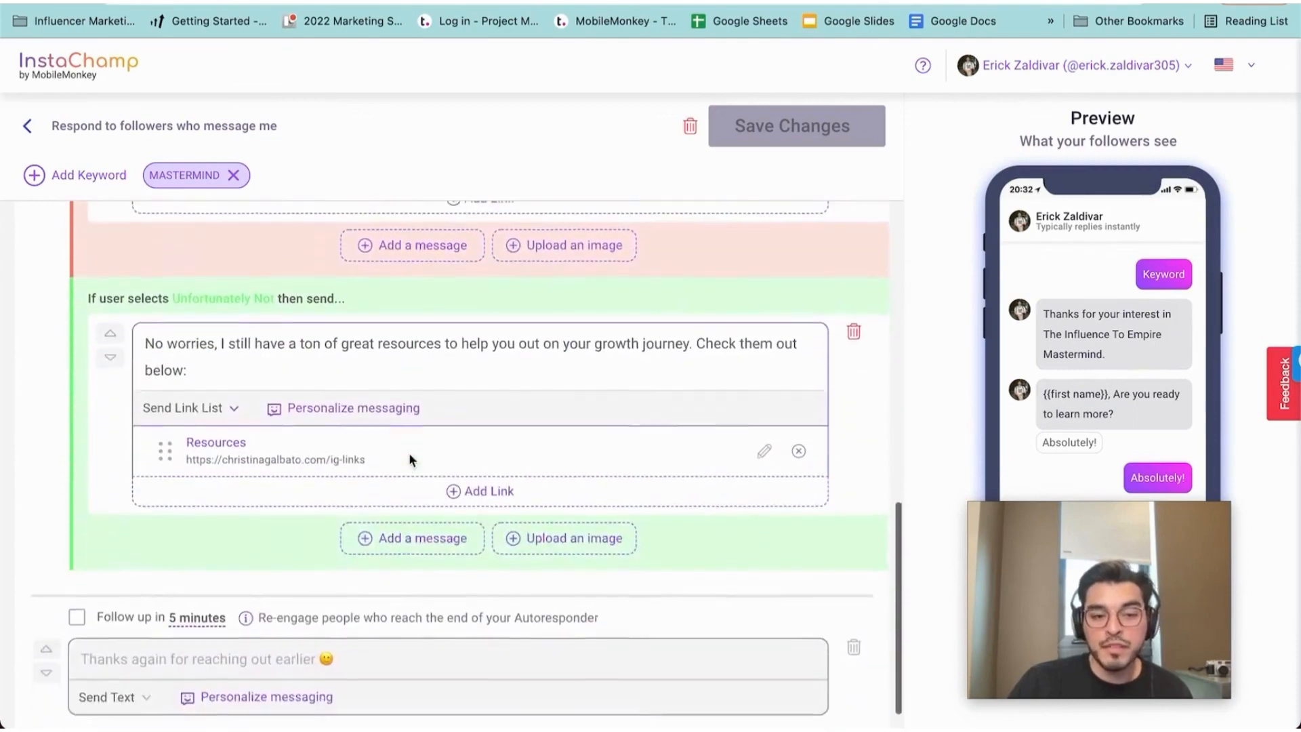
left_click(34, 127)
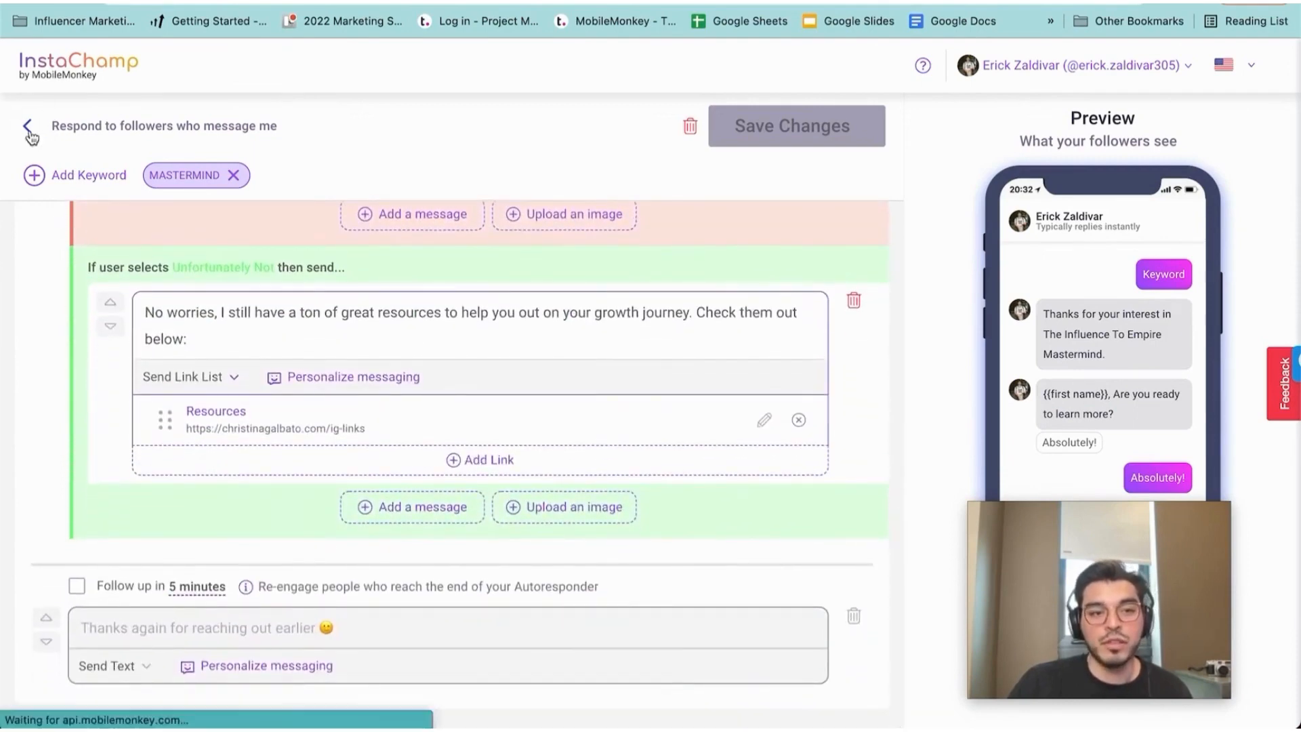
Browse the autoresponder overview past the DM Keywords and DM Greeting to the Post Comments section
scroll(465, 532, "down", 3)
scroll(466, 531, "down", 4)
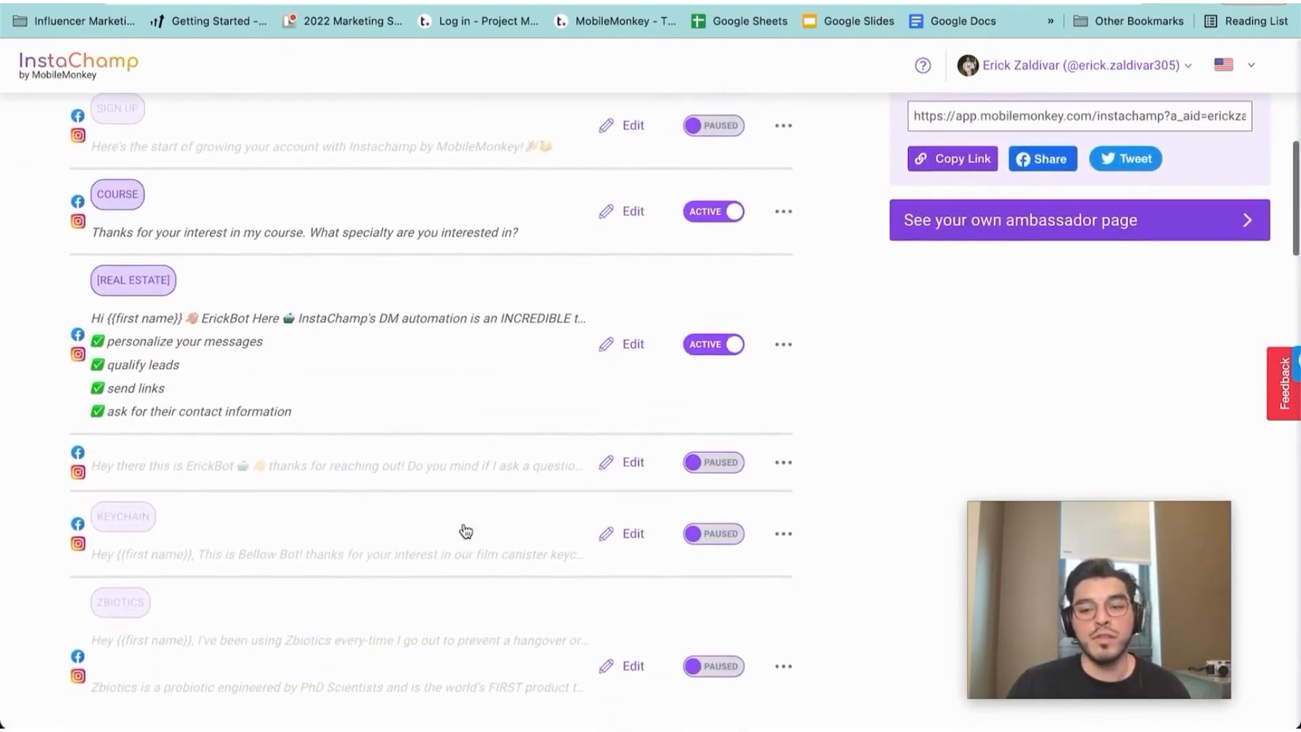
scroll(465, 528, "down", 8)
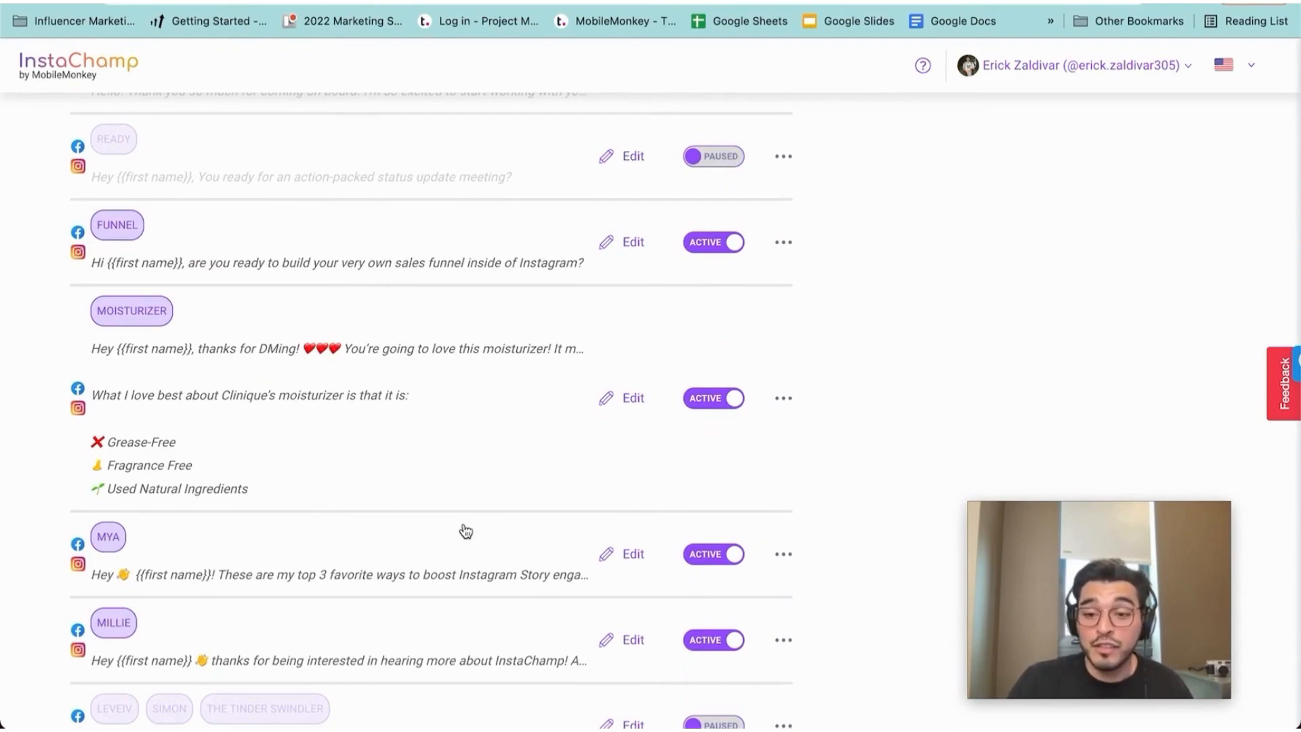
scroll(466, 532, "down", 12)
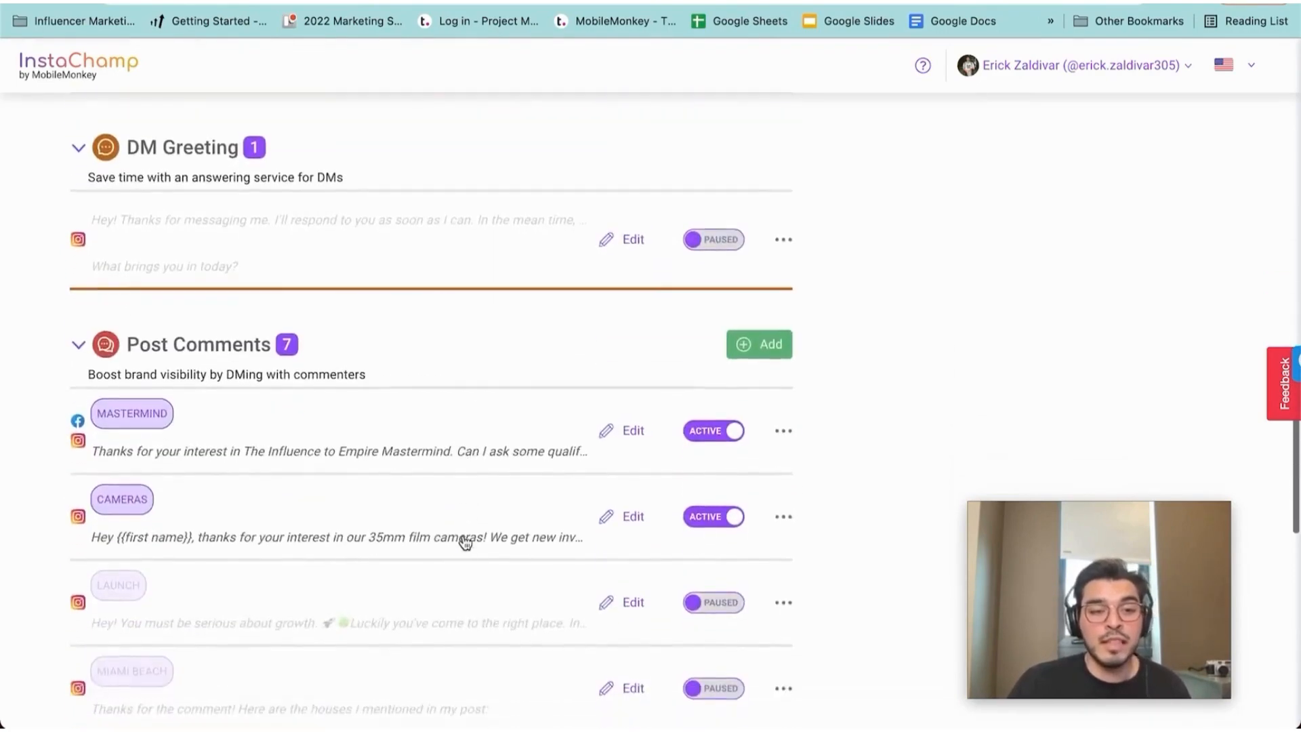
Open the CAMERAS autoresponder under Post Comments and examine its opening question with the Ship Please! and Local Pick Up options
scroll(466, 542, "down", 4)
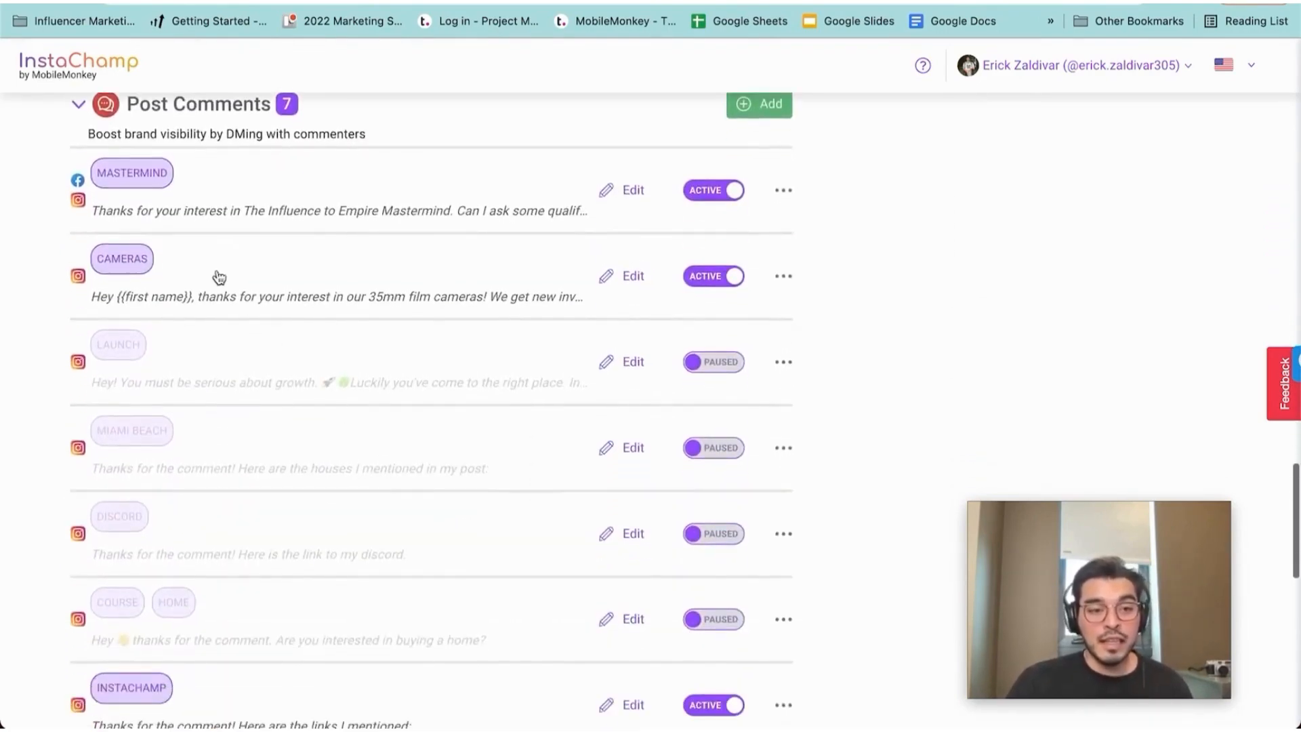
left_click(210, 290)
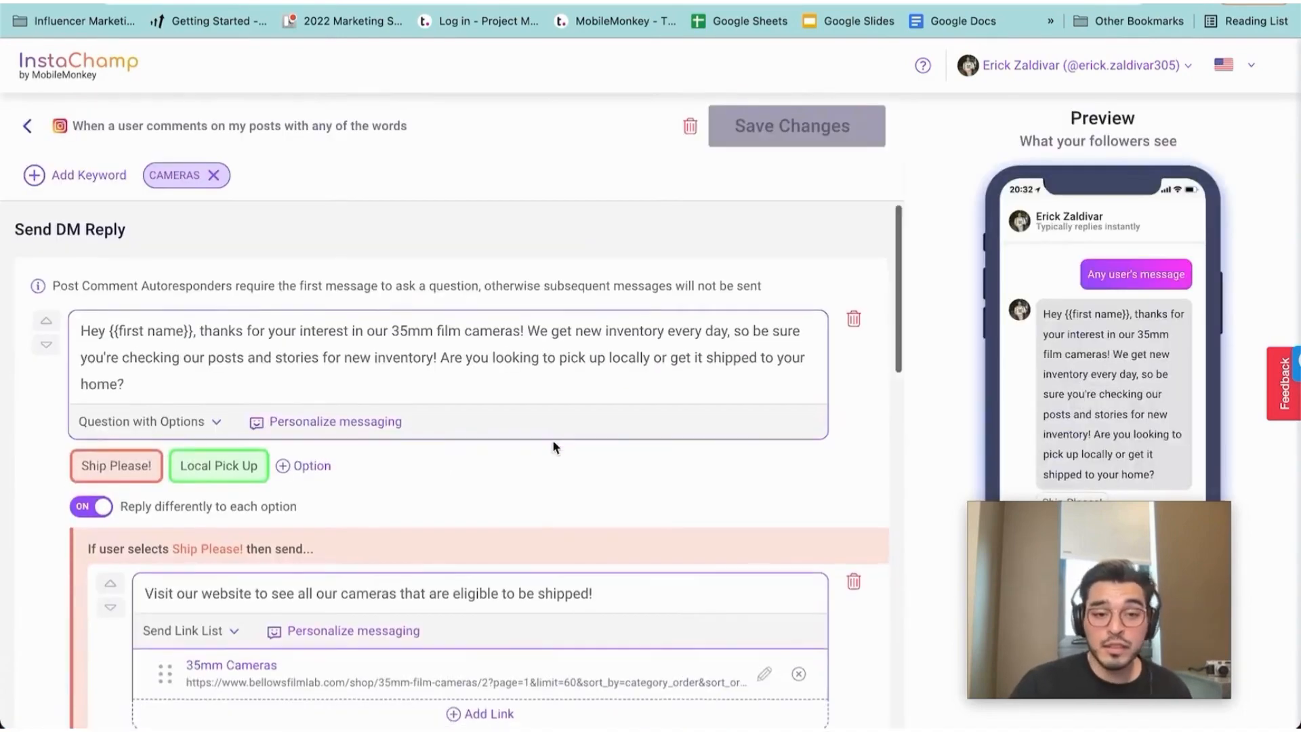
scroll(555, 447, "down", 1)
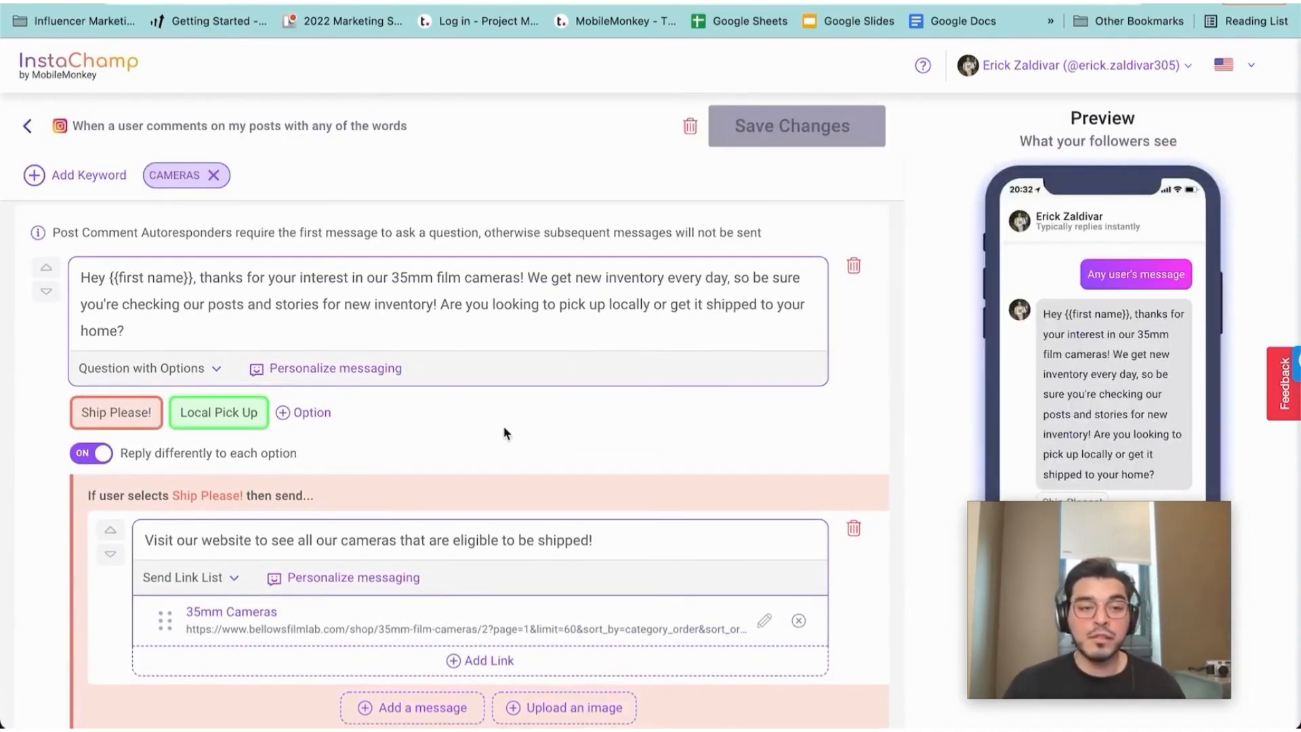
scroll(268, 313, "up", 1)
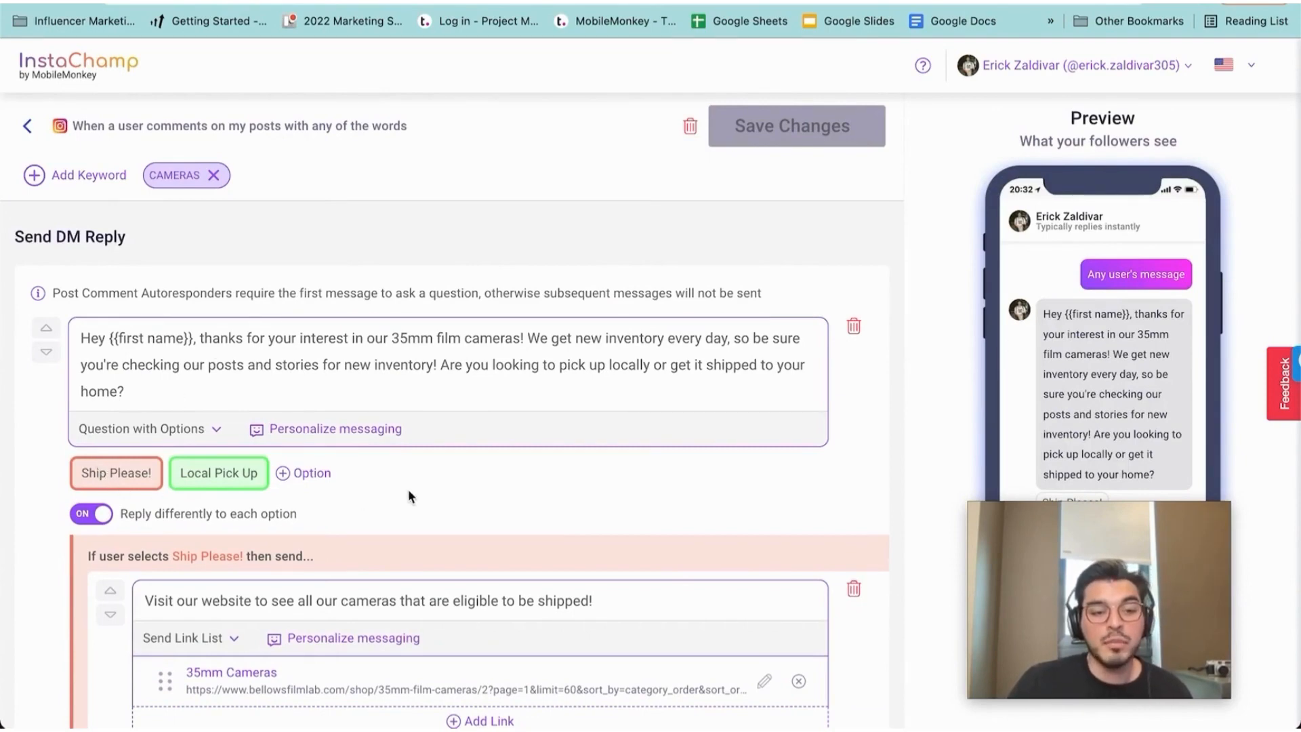
scroll(409, 493, "down", 1)
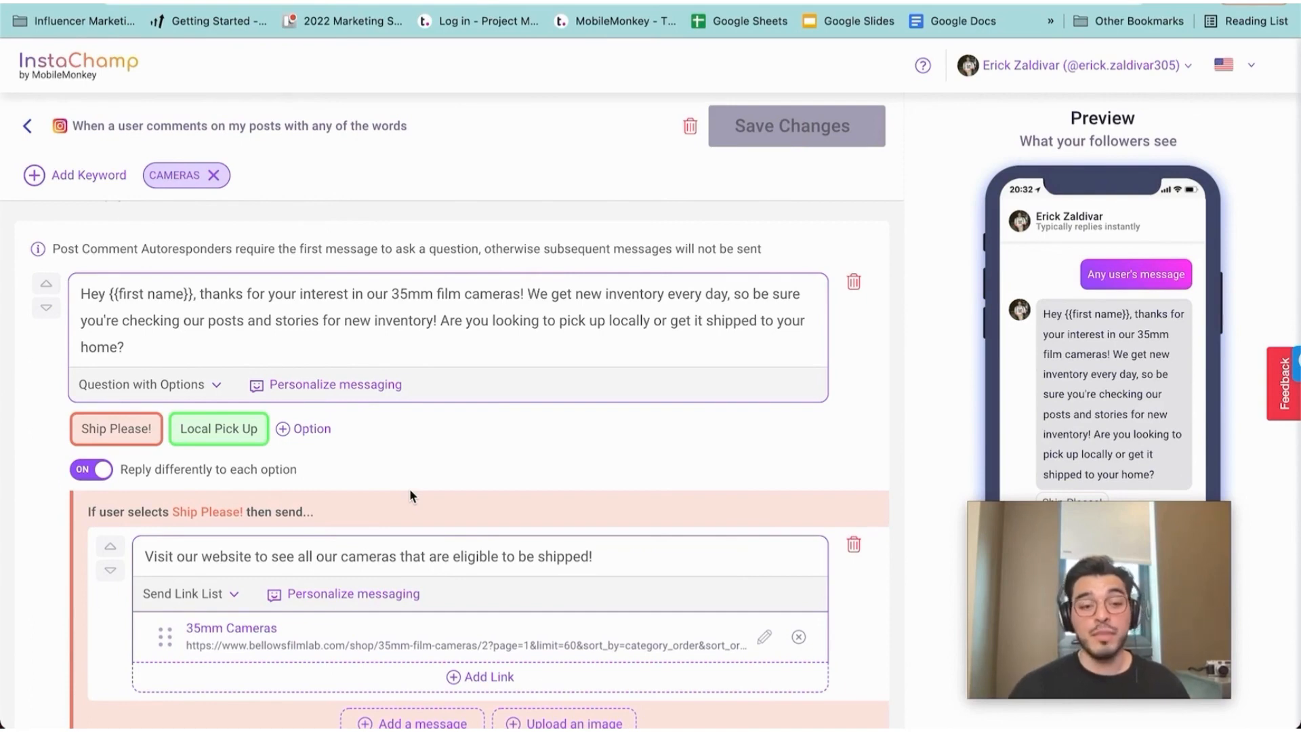
Review the Ship Please! reply, highlight the web address of its 35mm Cameras link, and return to the overview
scroll(409, 501, "down", 2)
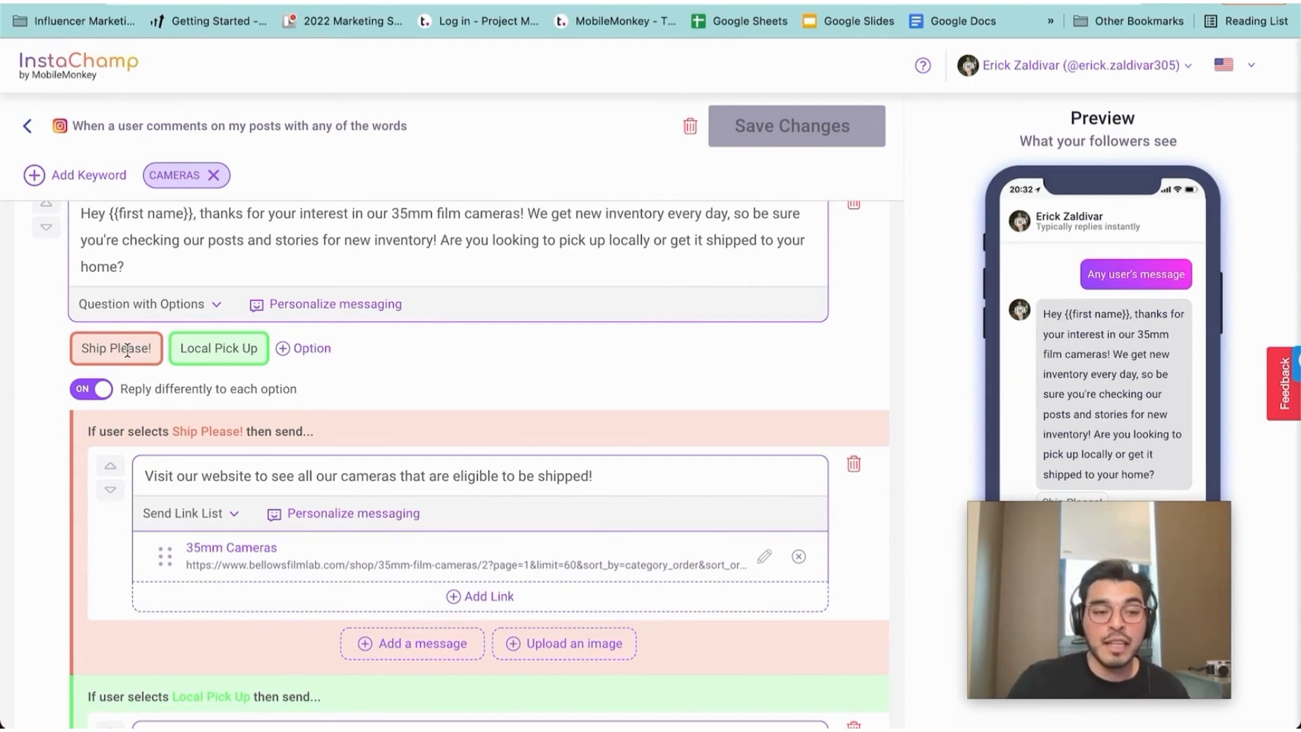
scroll(48, 425, "down", 1)
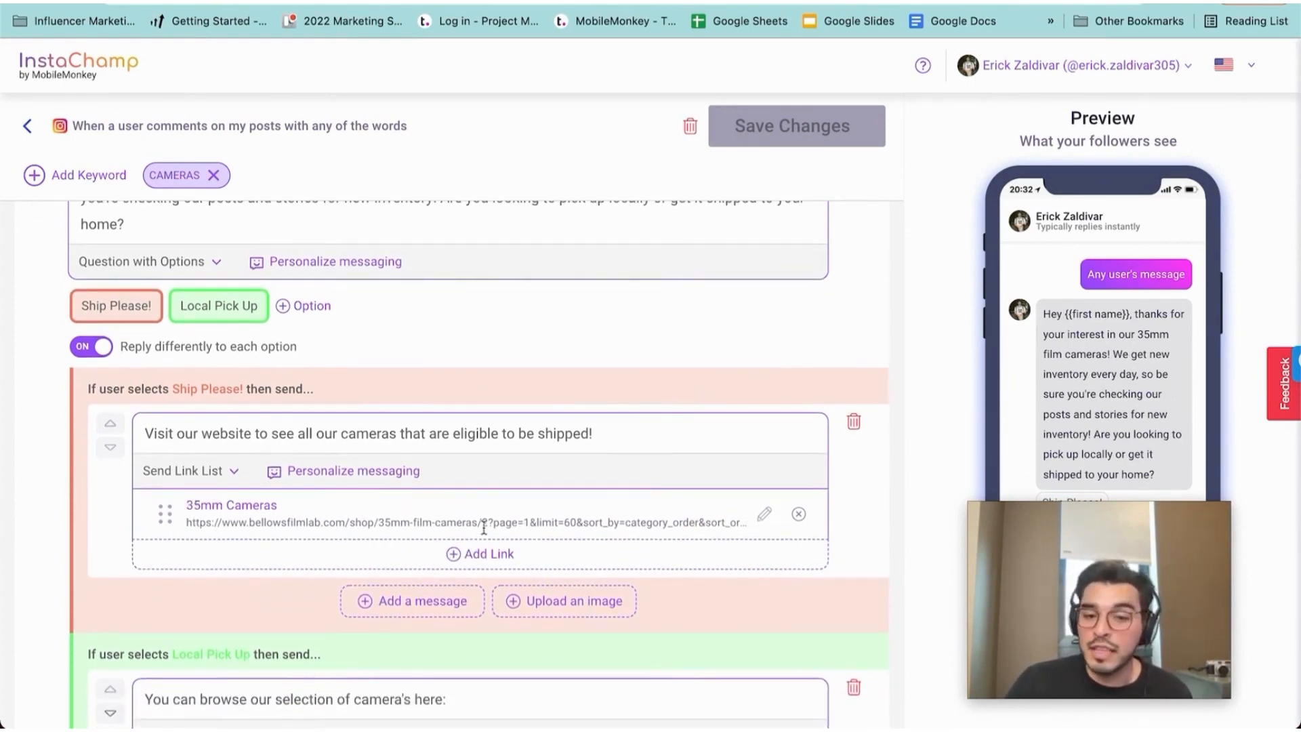
left_click_drag(524, 523, 217, 522)
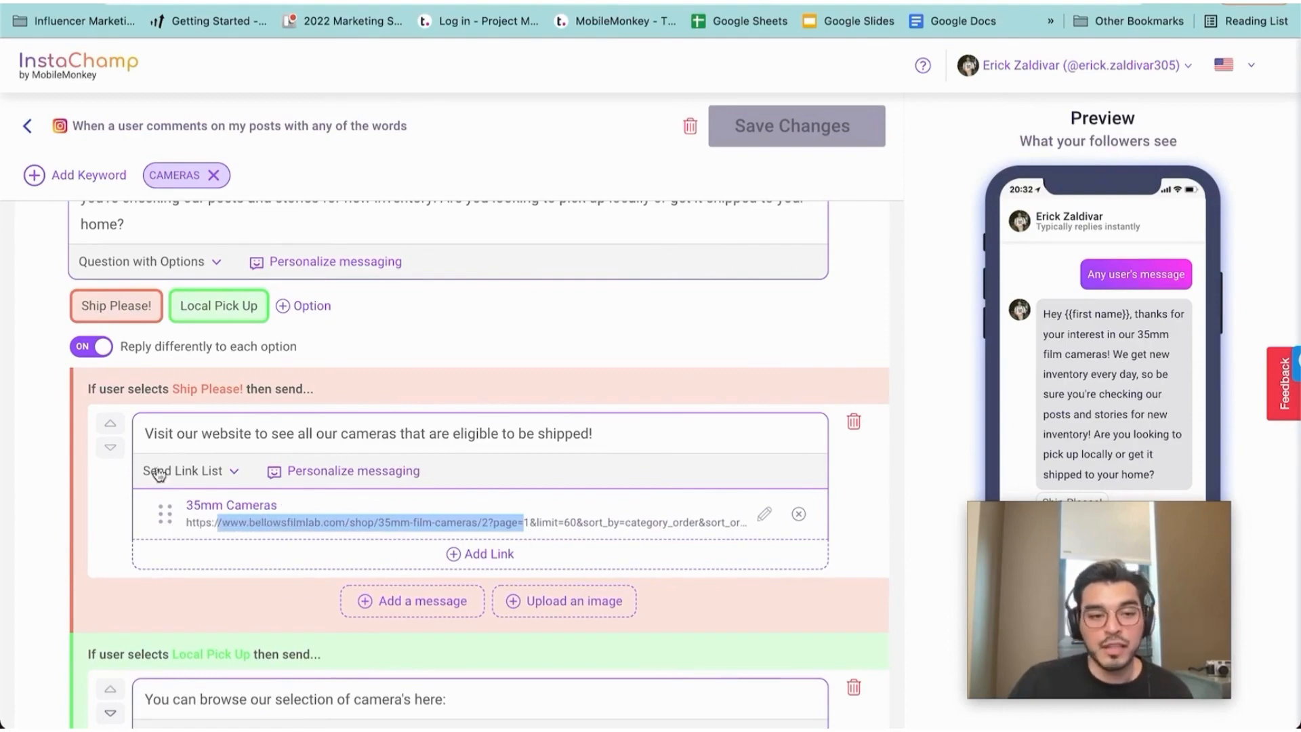
left_click(29, 126)
Browse the autoresponder overview past Post Comments to the Story Mentions section and examine its replies
scroll(543, 616, "down", 15)
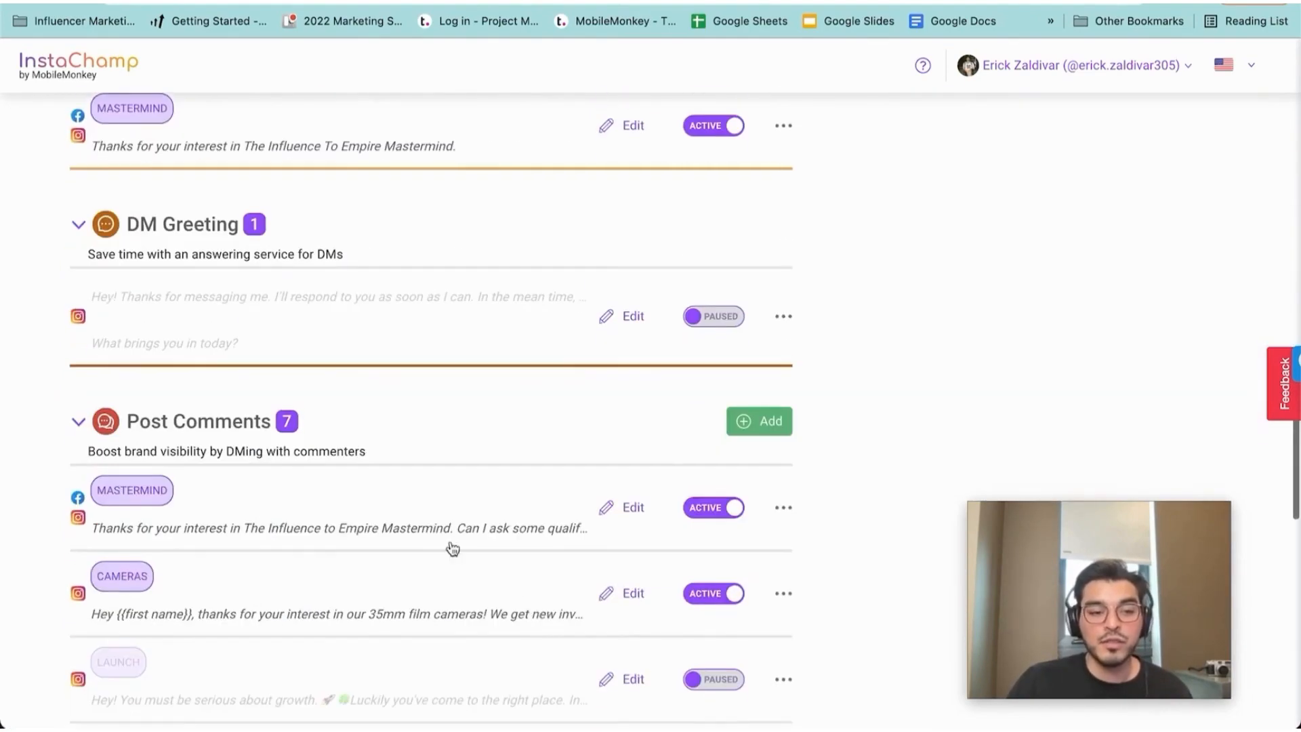
scroll(337, 444, "down", 10)
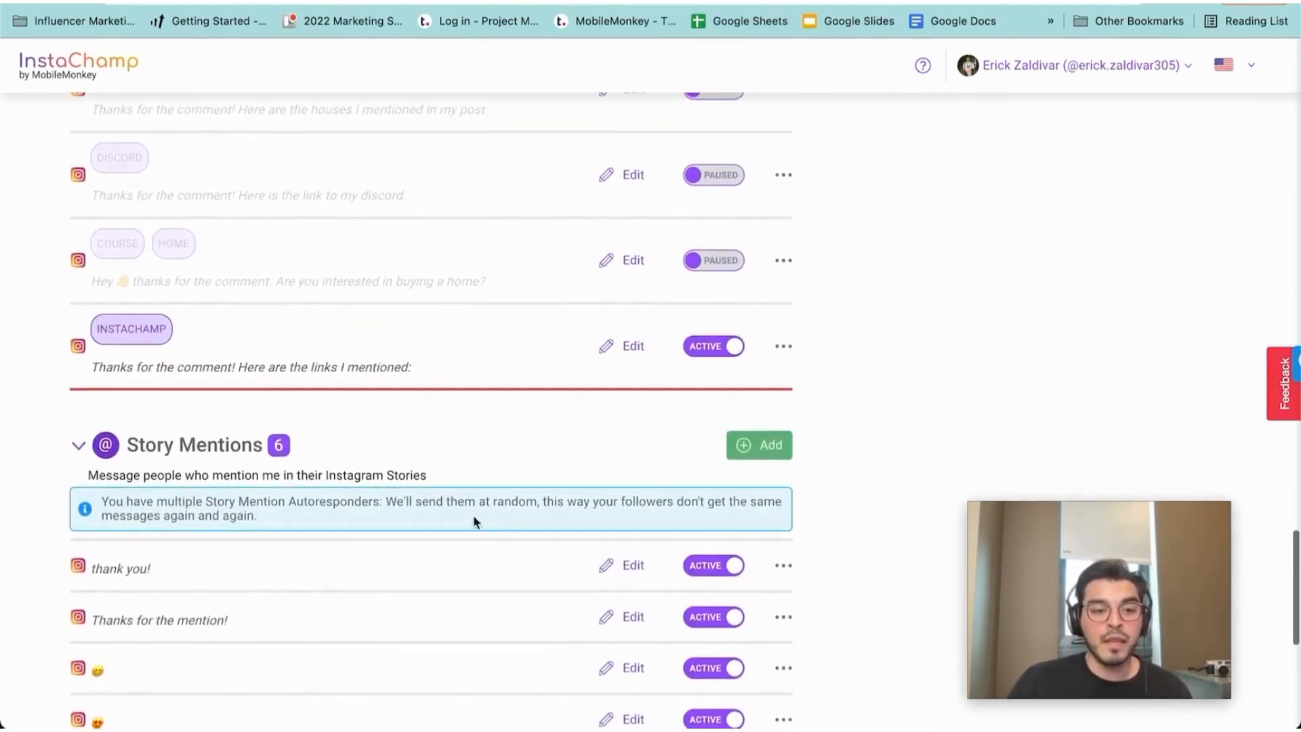
scroll(478, 518, "down", 4)
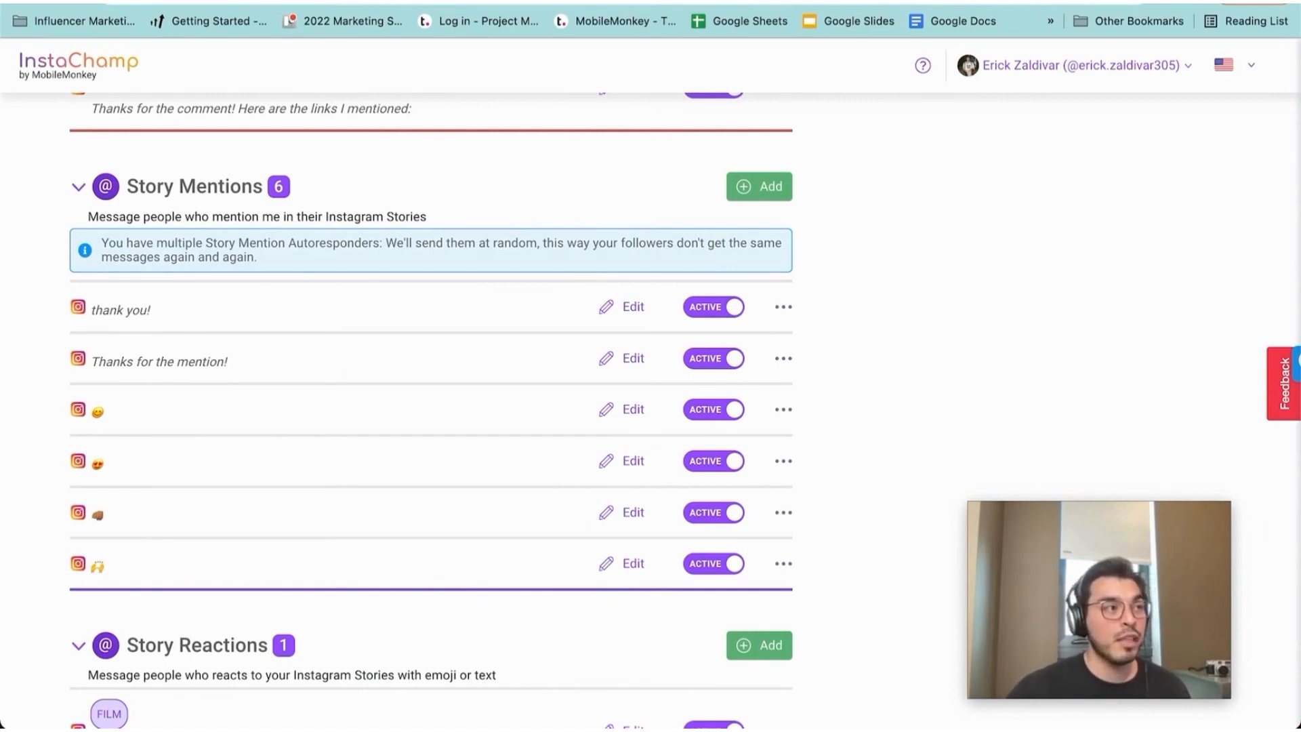
Bring the Copy of Pitchground Masterclass PDF into view to show The Freebie example, then switch back to InstaChamp
left_click_drag(0, 217, 587, 0)
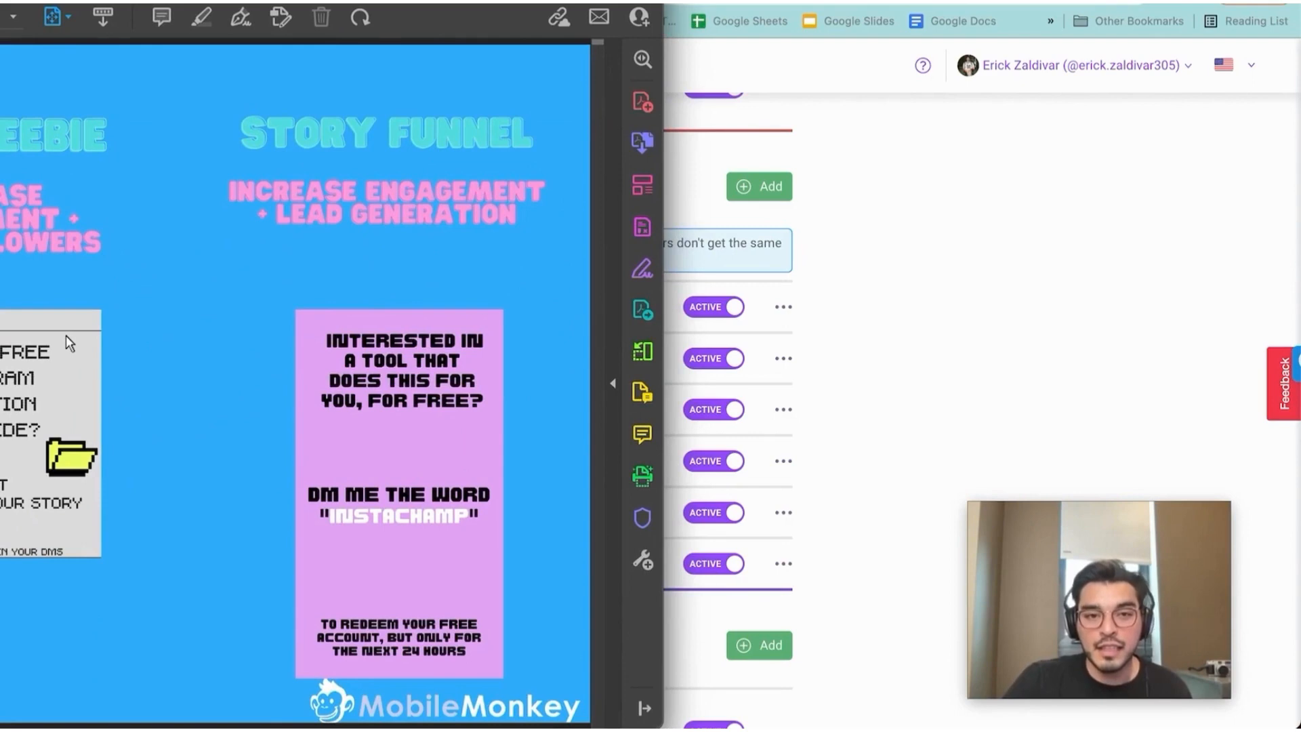
left_click_drag(315, 0, 1192, 55)
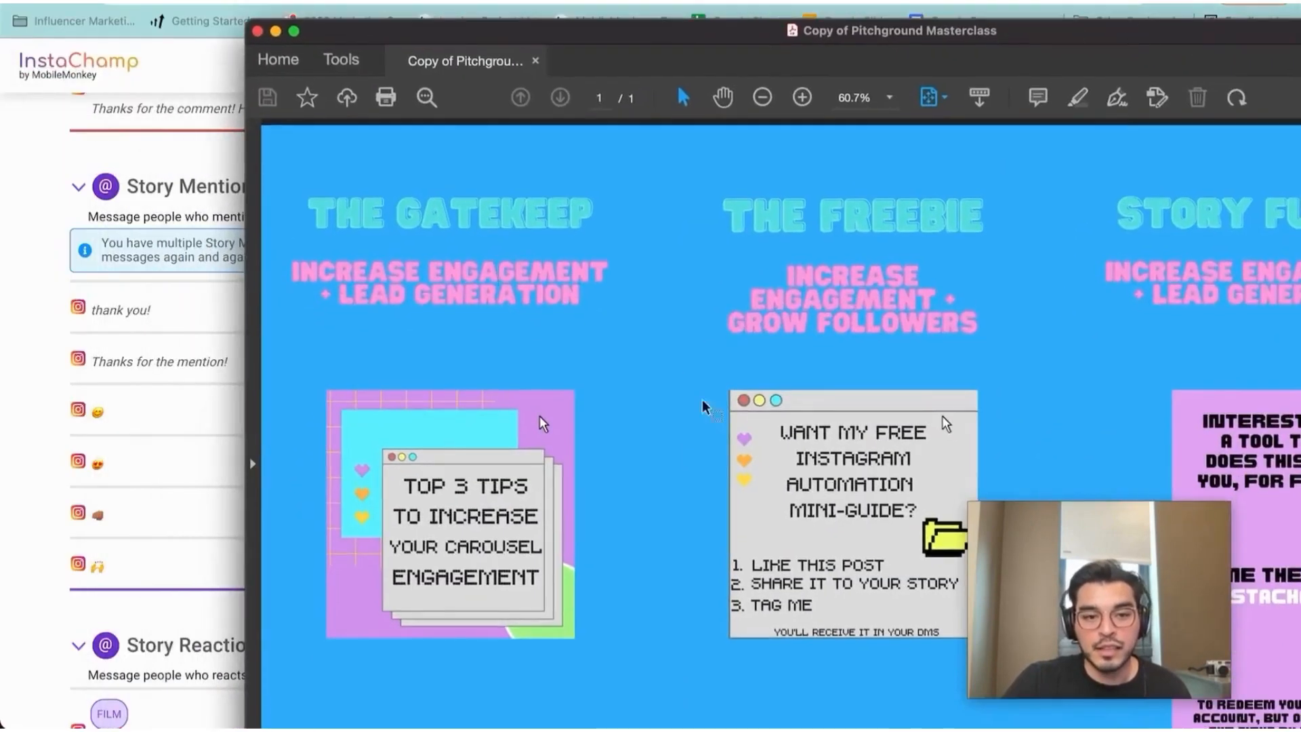
left_click_drag(880, 42, 803, 0)
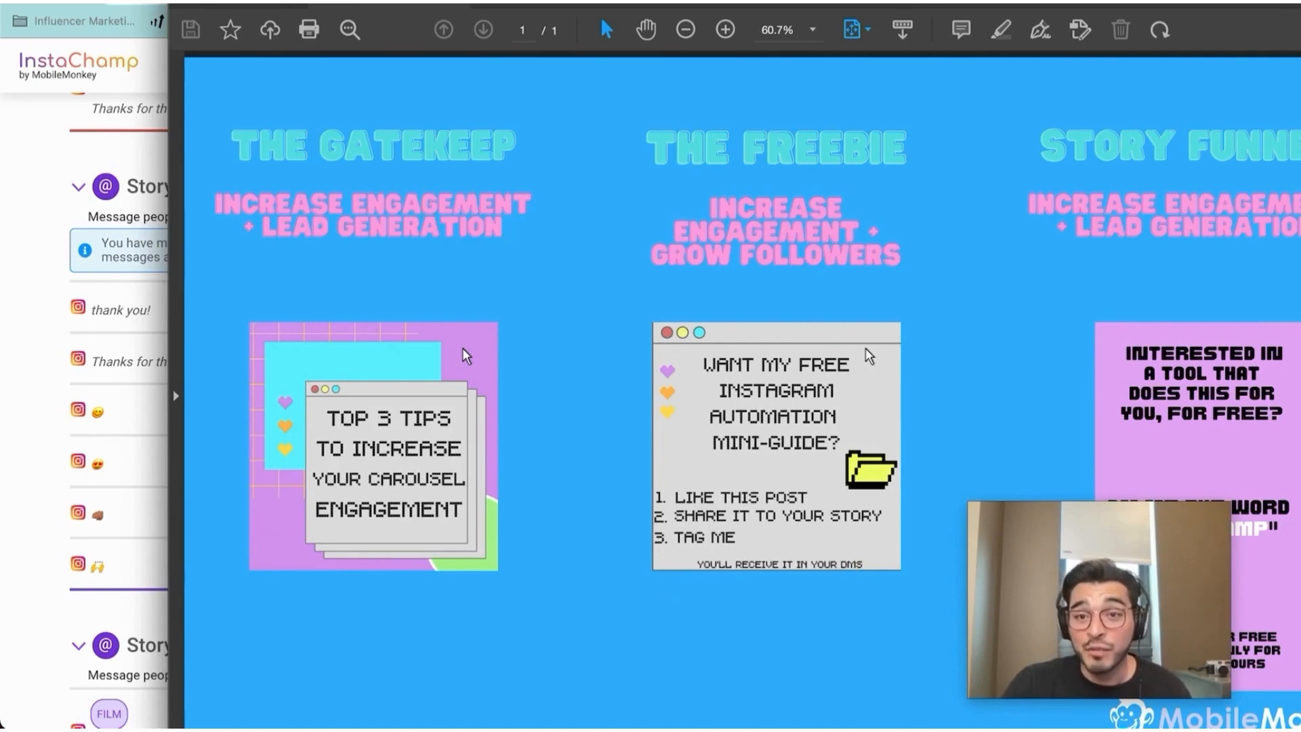
left_click_drag(771, 3, 769, 3)
key("super+Tab")
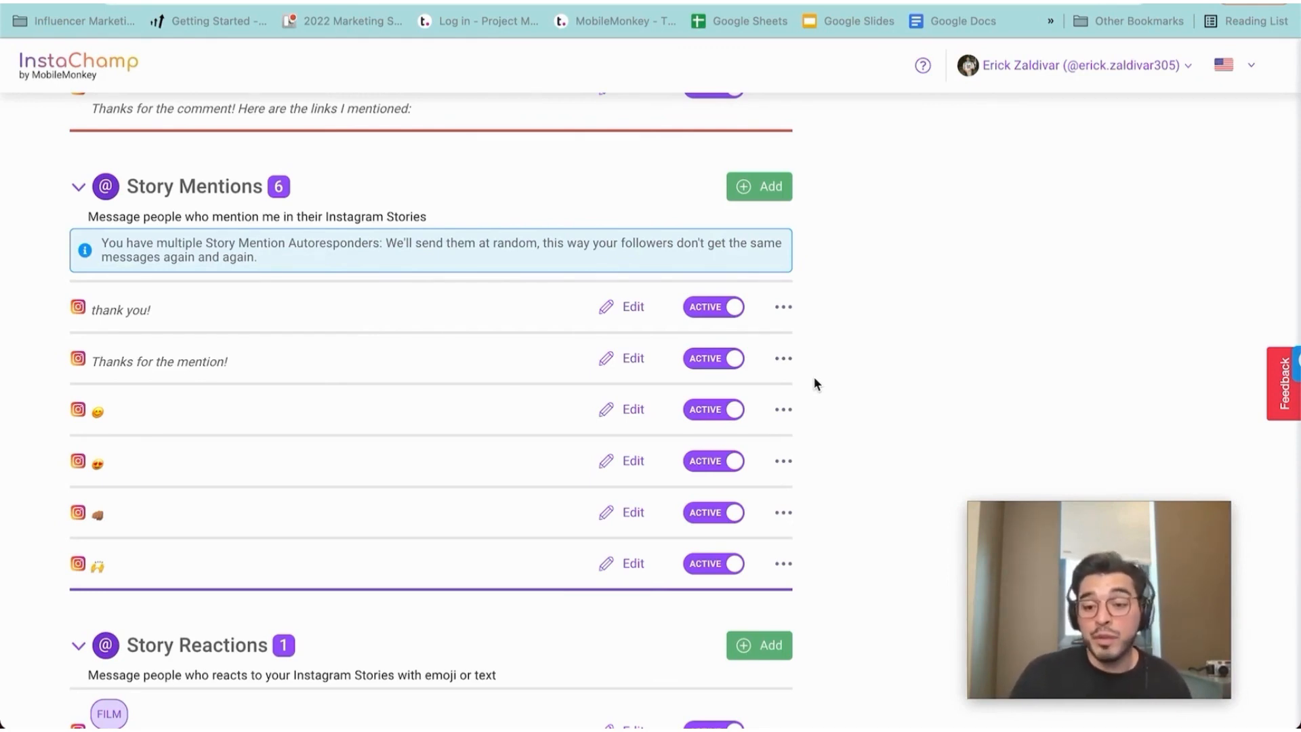
Examine the Story Reactions and Instagram Live sections at the end of the autoresponder overview
scroll(817, 393, "down", 3)
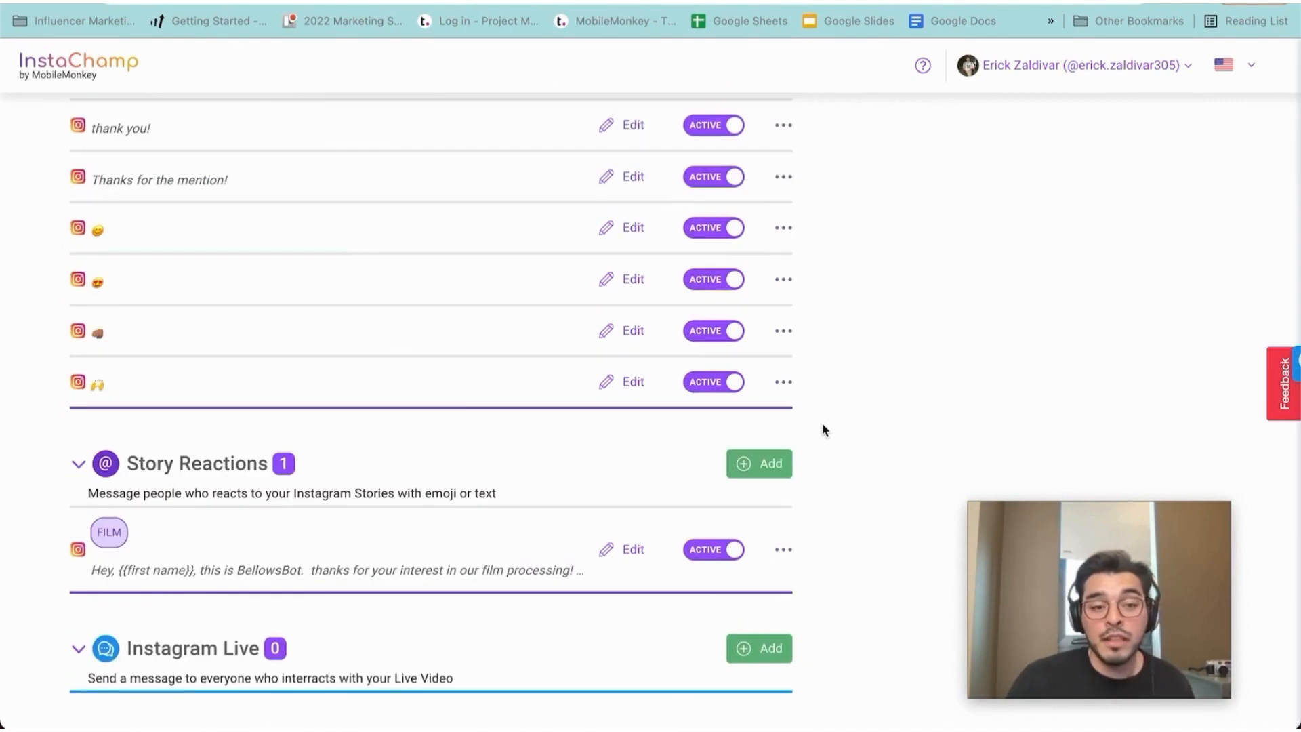
scroll(831, 447, "up", 1)
scroll(830, 447, "down", 1)
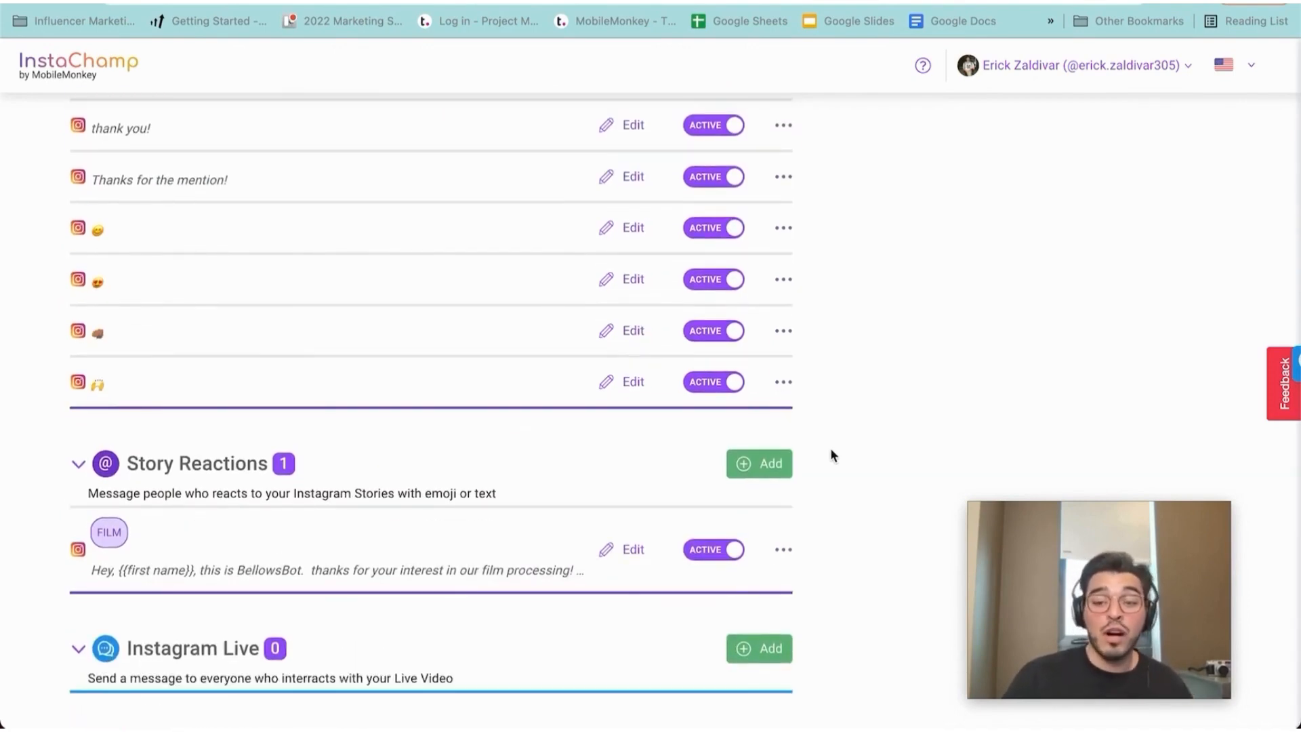